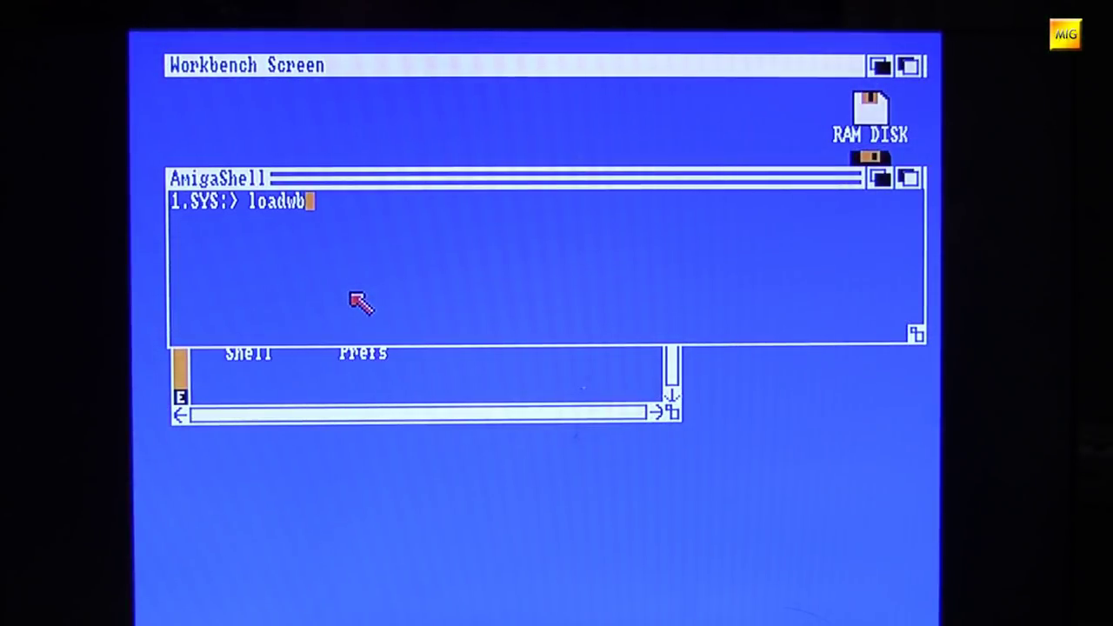
- Run loadwb -debug in the shell to load Workbench with its debug option
text(adwb -deb)
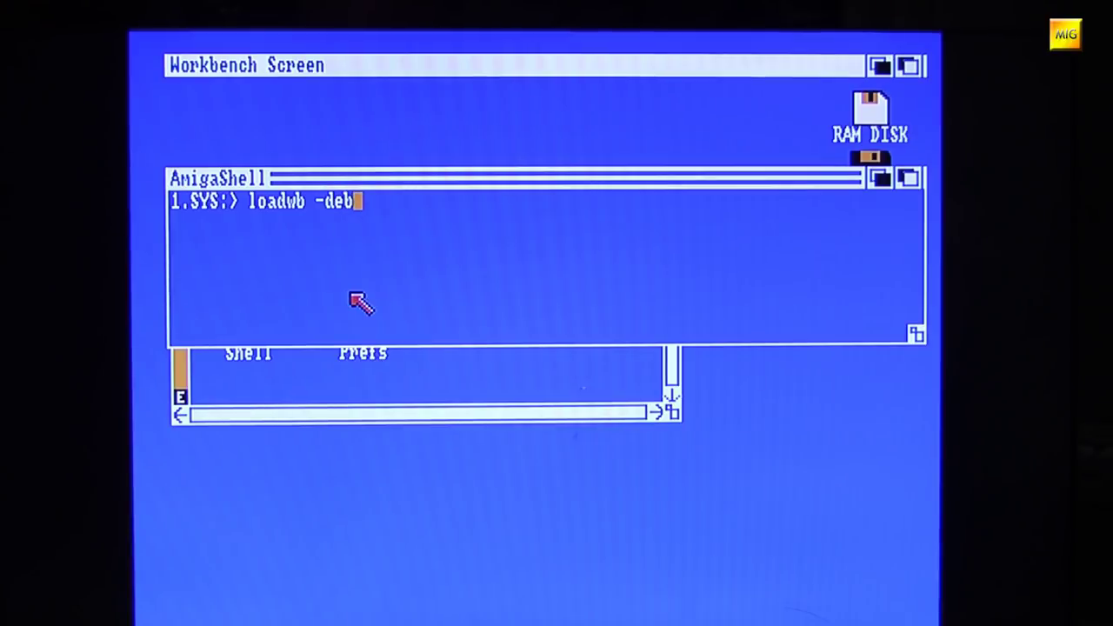
text(ug)
key(Return)
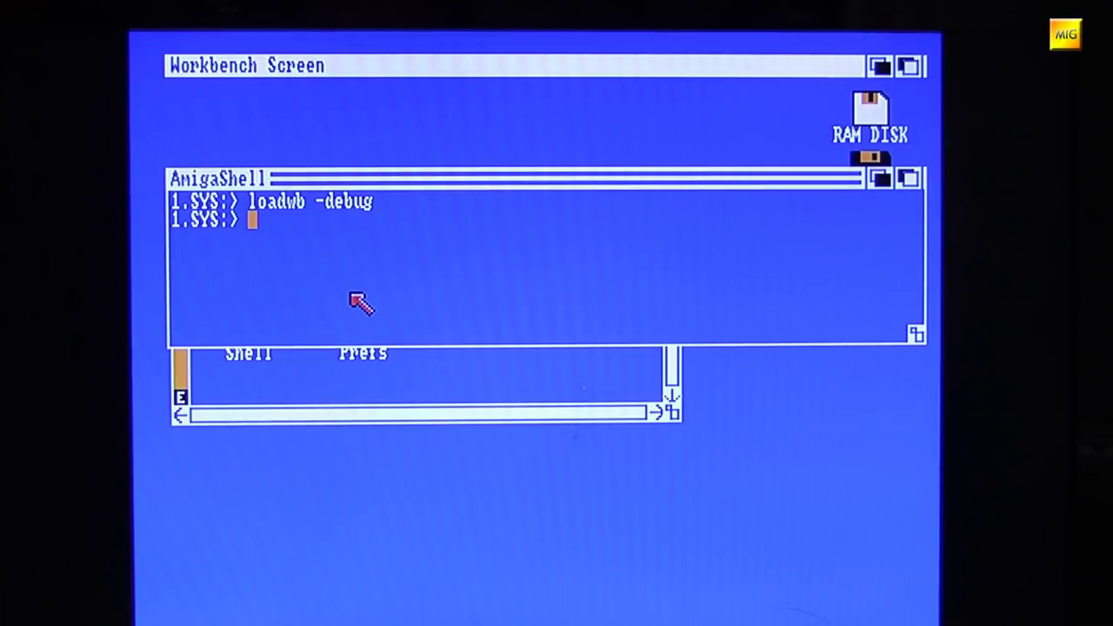
- Look through the Workbench 1.3 menus, including the untitled hidden menu beside Special
click(365, 144)
right_click(360, 132)
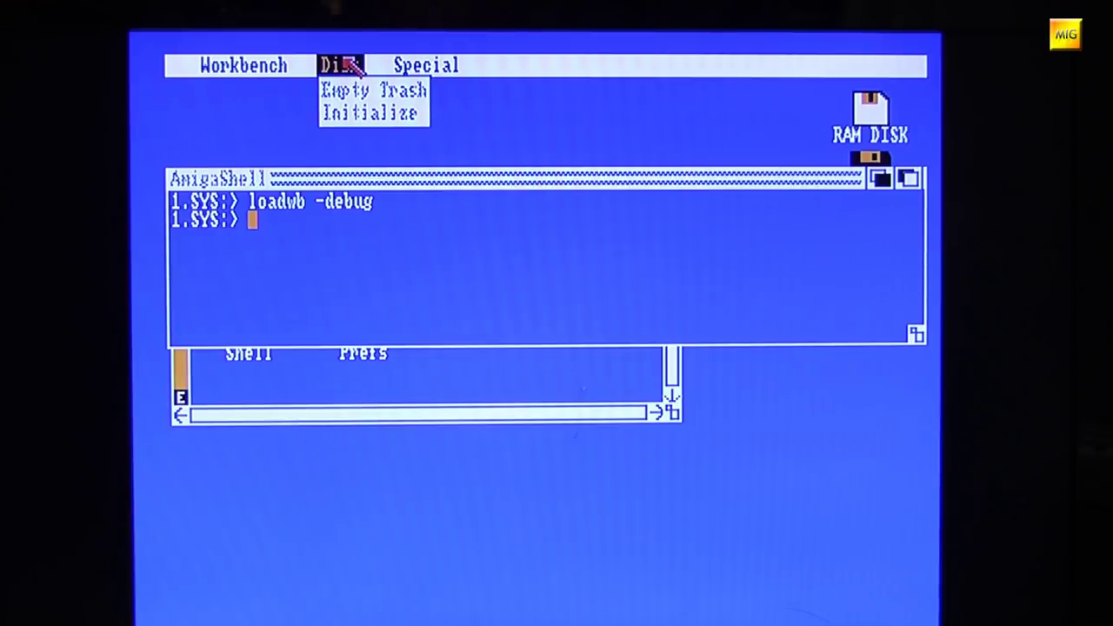
mouse_move(455, 78)
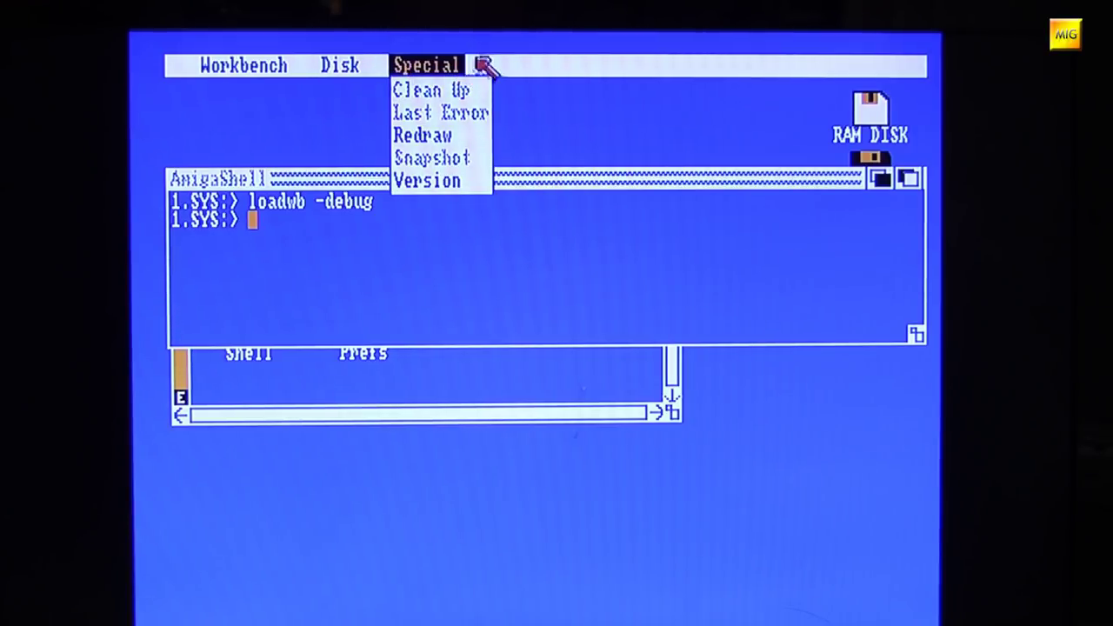
mouse_move(528, 65)
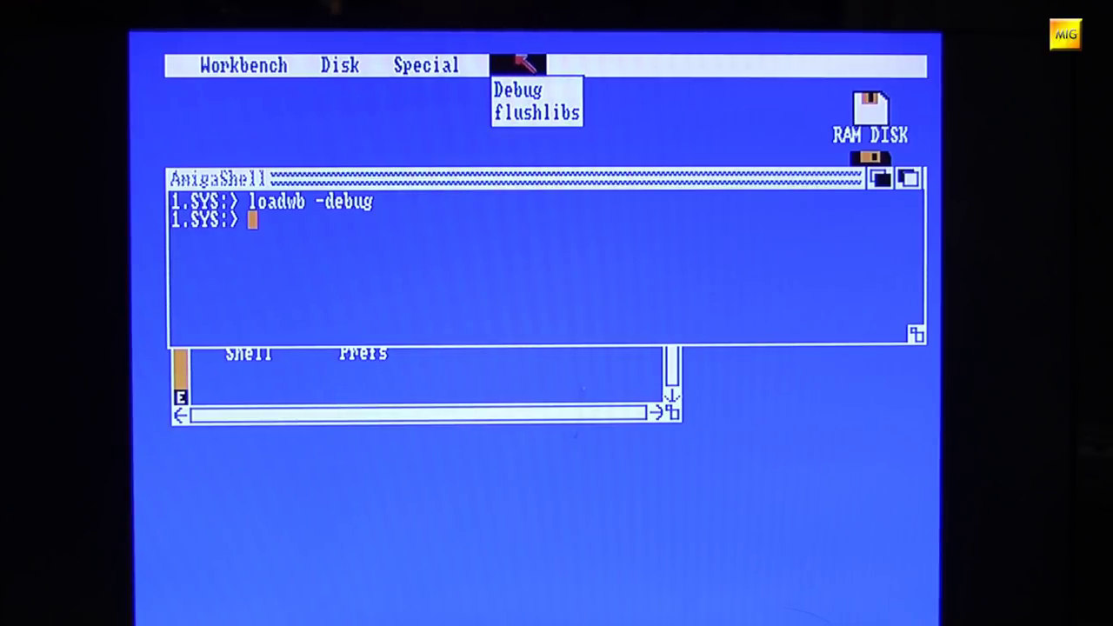
right_click(566, 144)
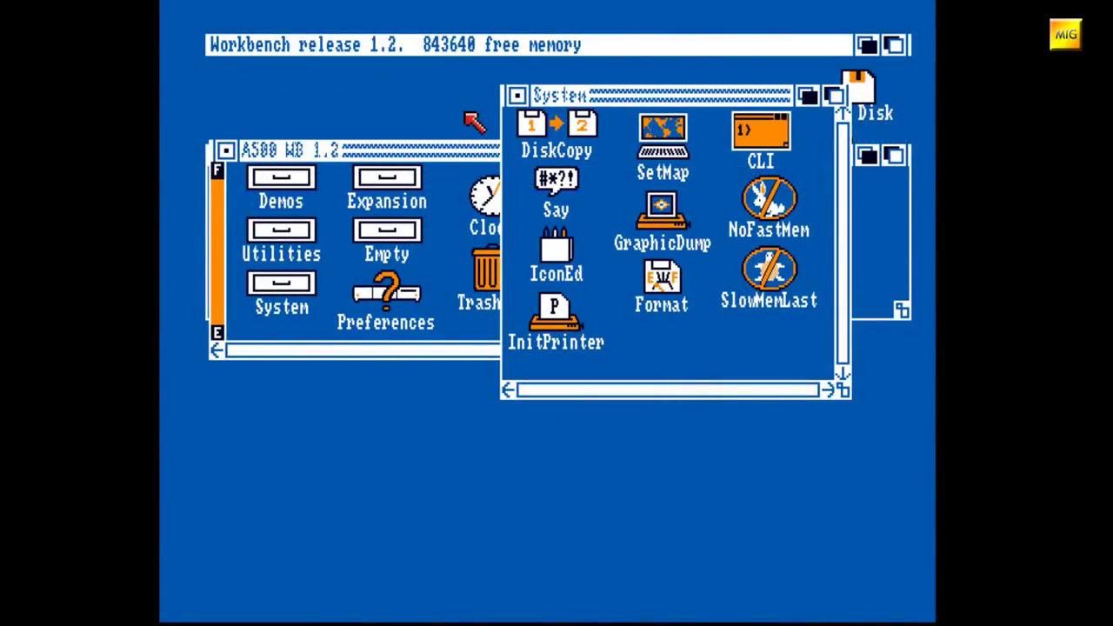
- Look through the Workbench 1.2 menus and check the area beside Special for a hidden menu
right_click(330, 95)
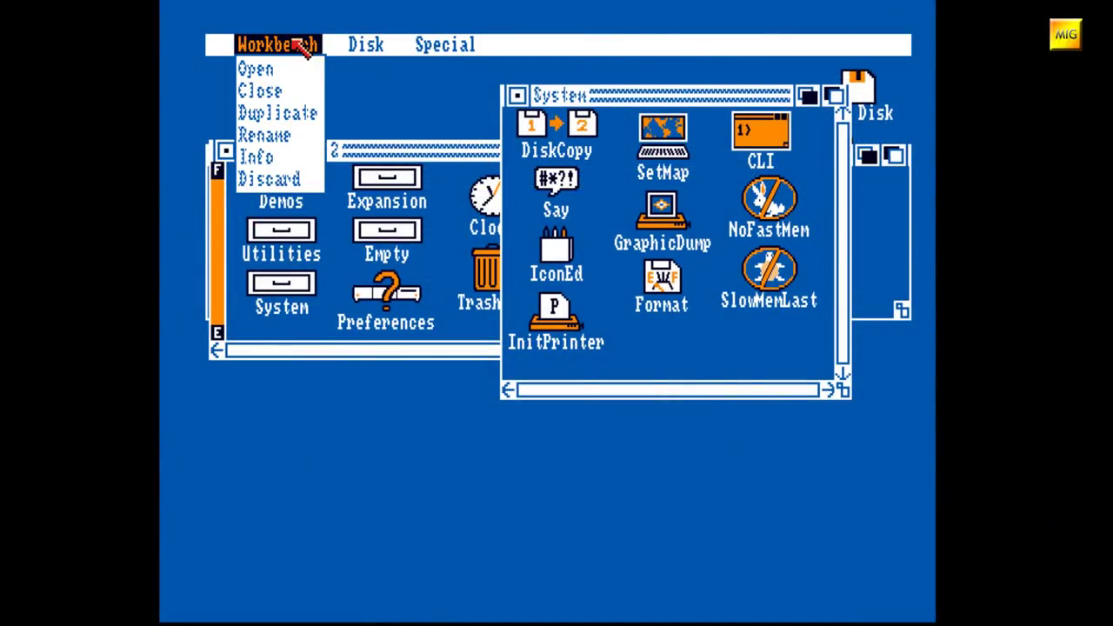
mouse_move(363, 48)
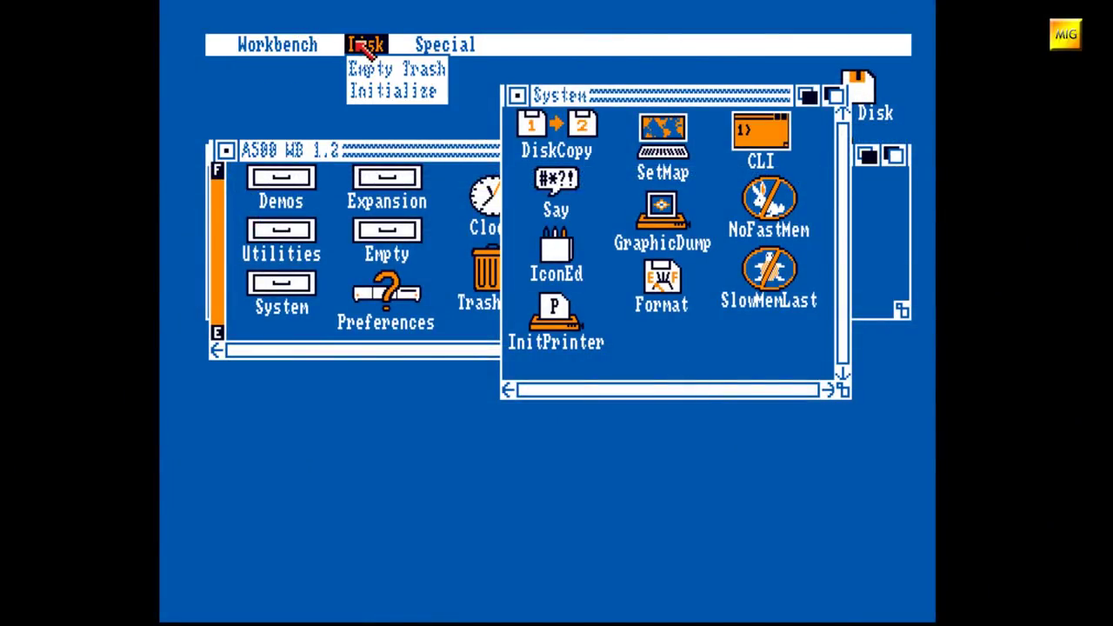
mouse_move(441, 47)
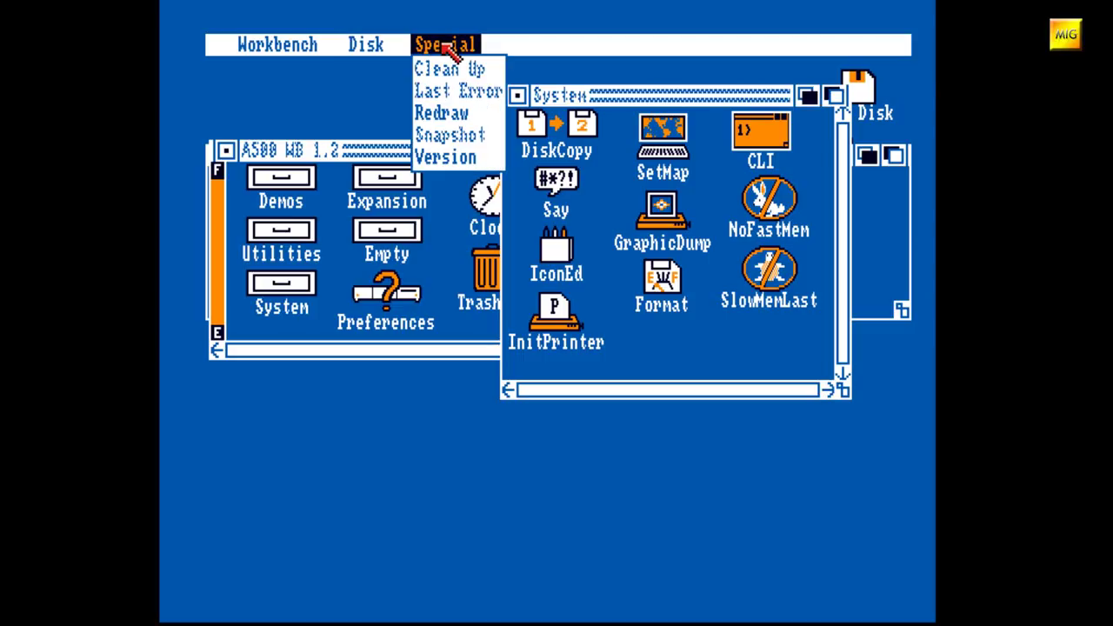
mouse_move(522, 48)
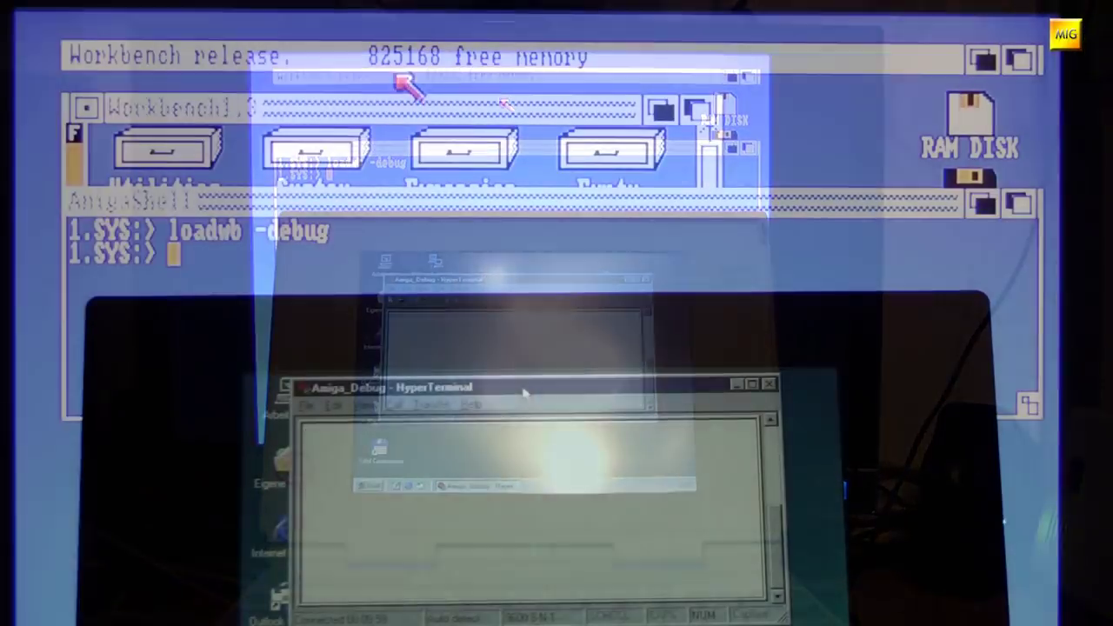
- Choose Debug from the hidden Workbench menu while the HyperTerminal serial session is connected
right_click(404, 84)
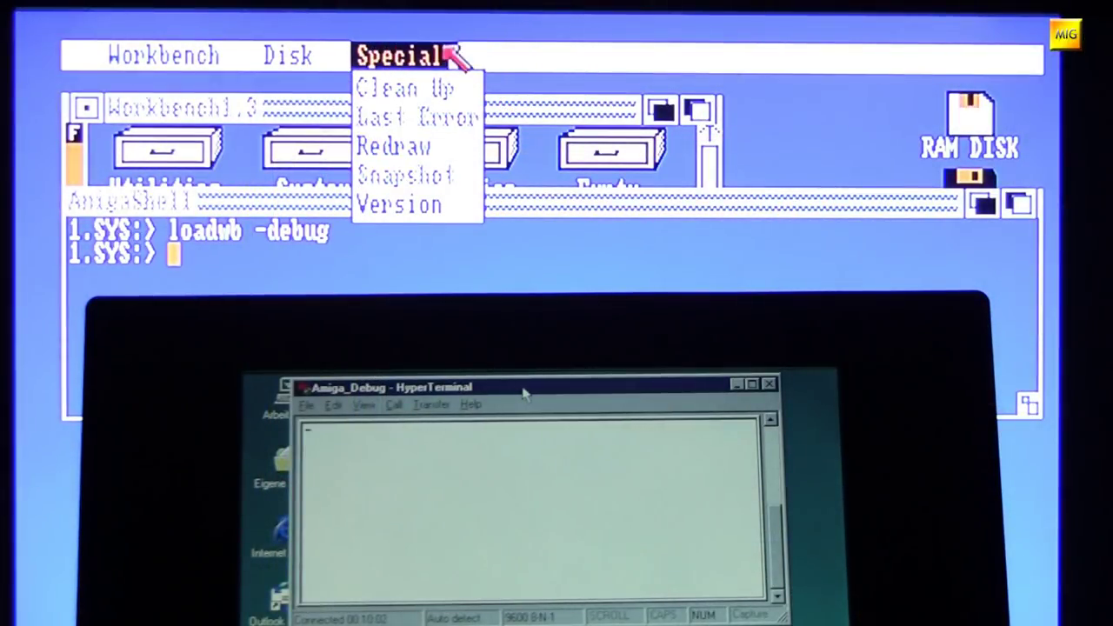
mouse_move(490, 52)
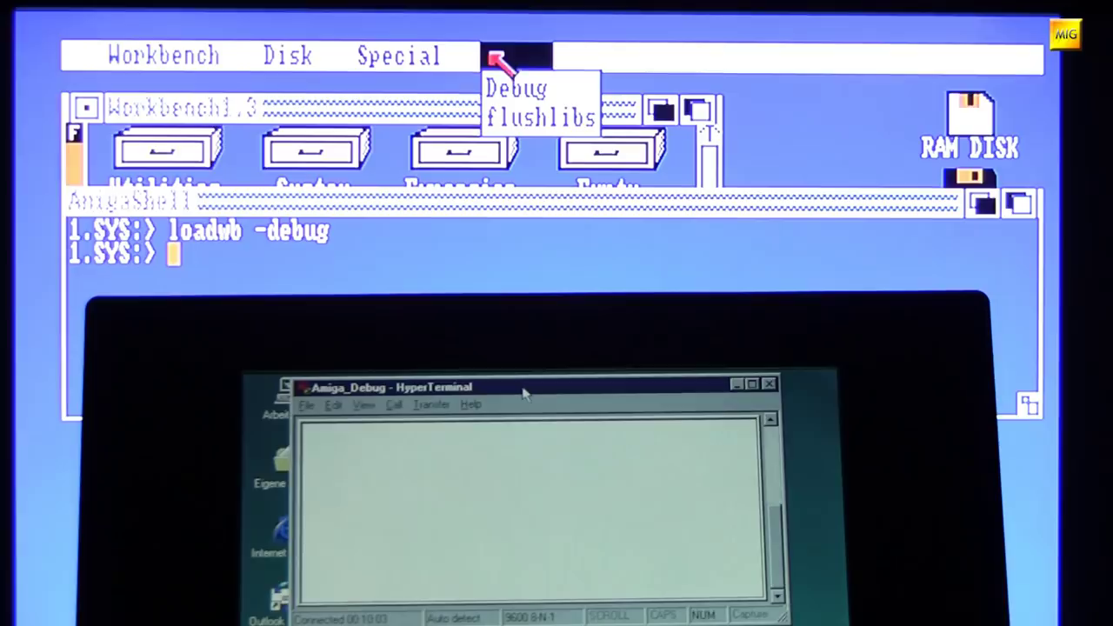
right_click(581, 99)
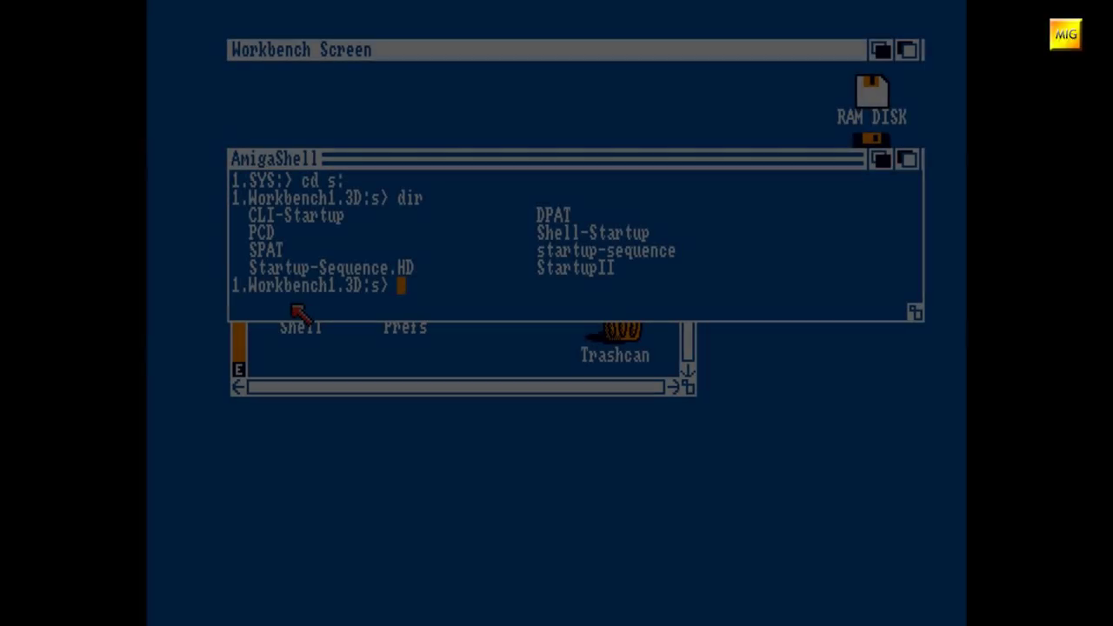
- Back up the startup-sequence file in the s: directory by copying it to ss
text(cop)
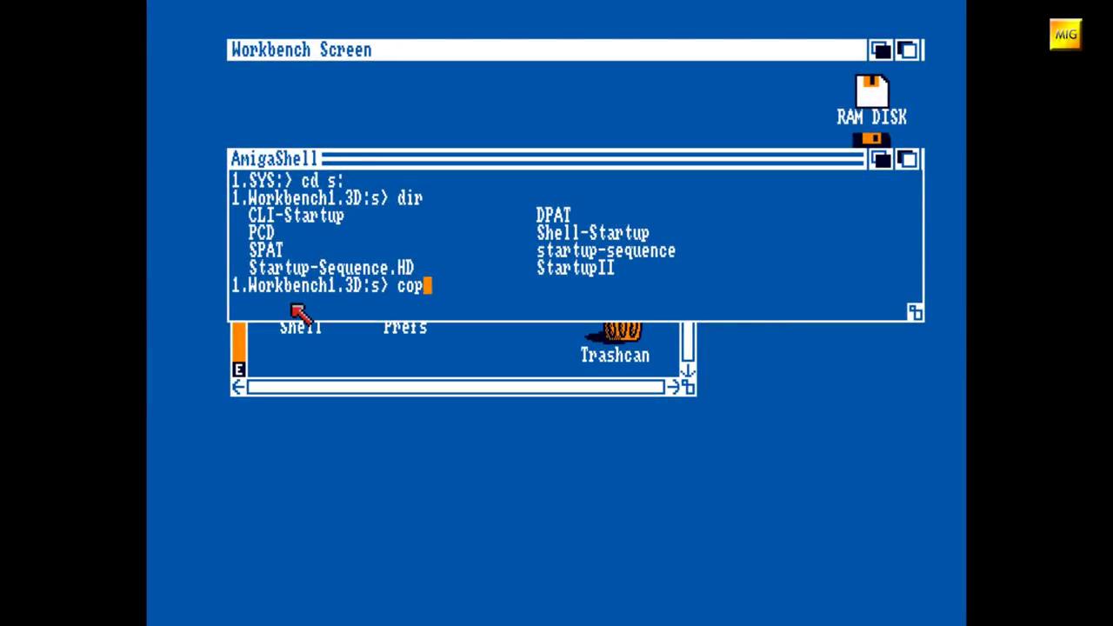
text(y startu--)
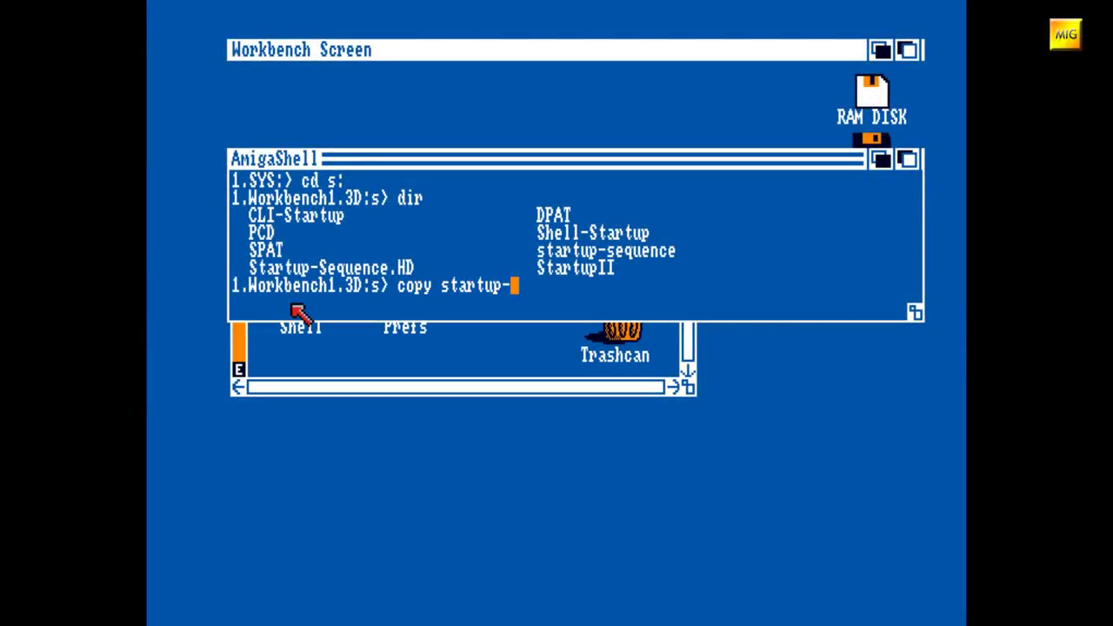
text(sequence ss)
key(Return)
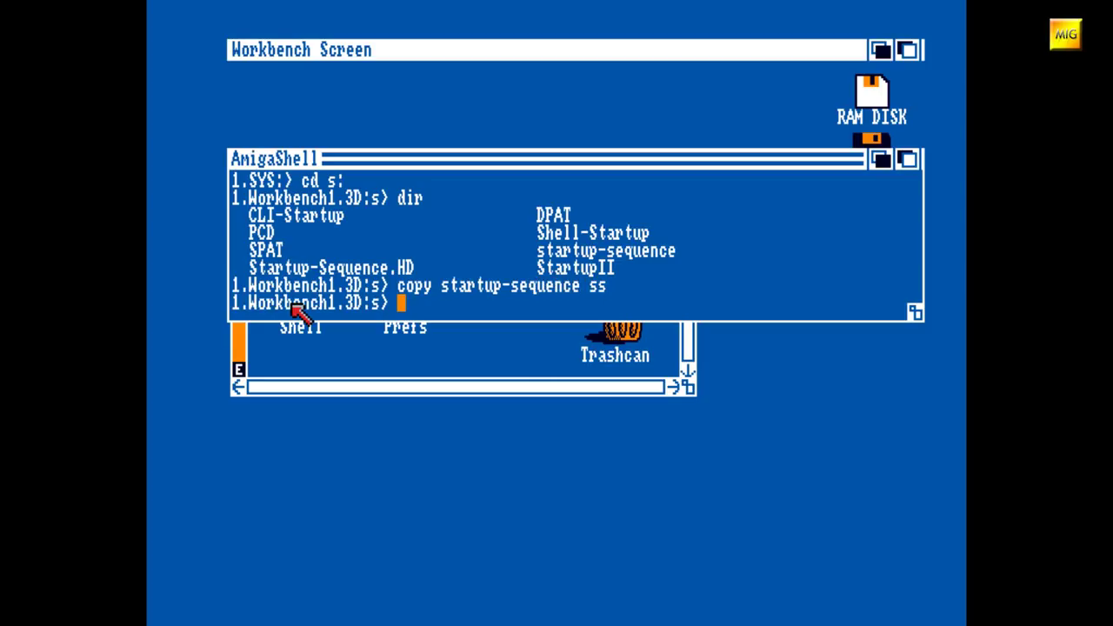
- Open startup-sequence for editing in the ed text editor
text(ed st)
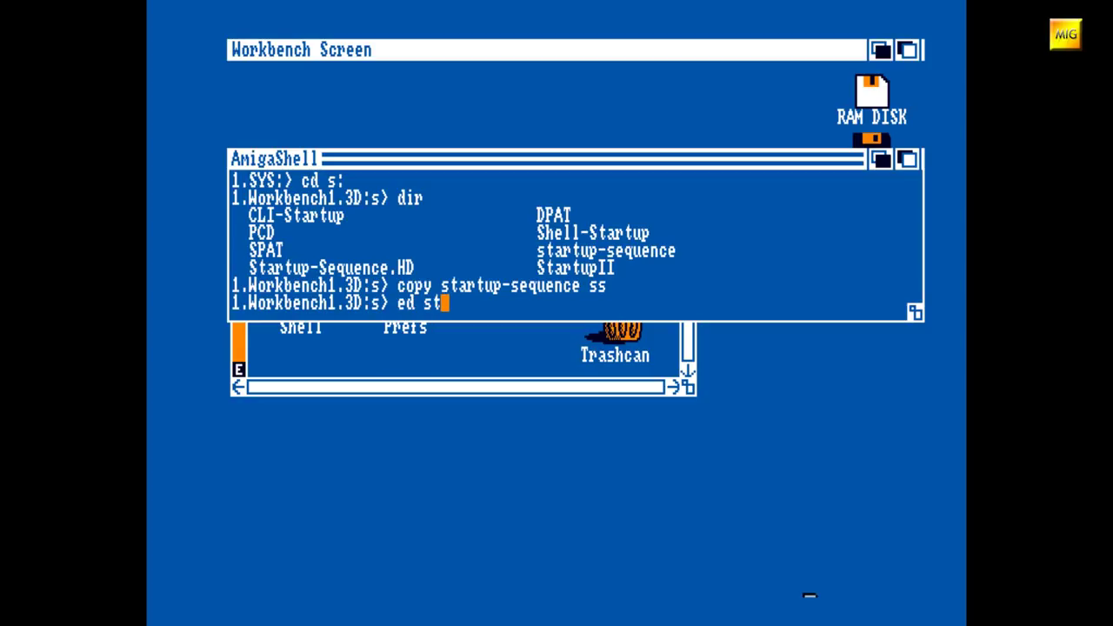
text(artup-sequence)
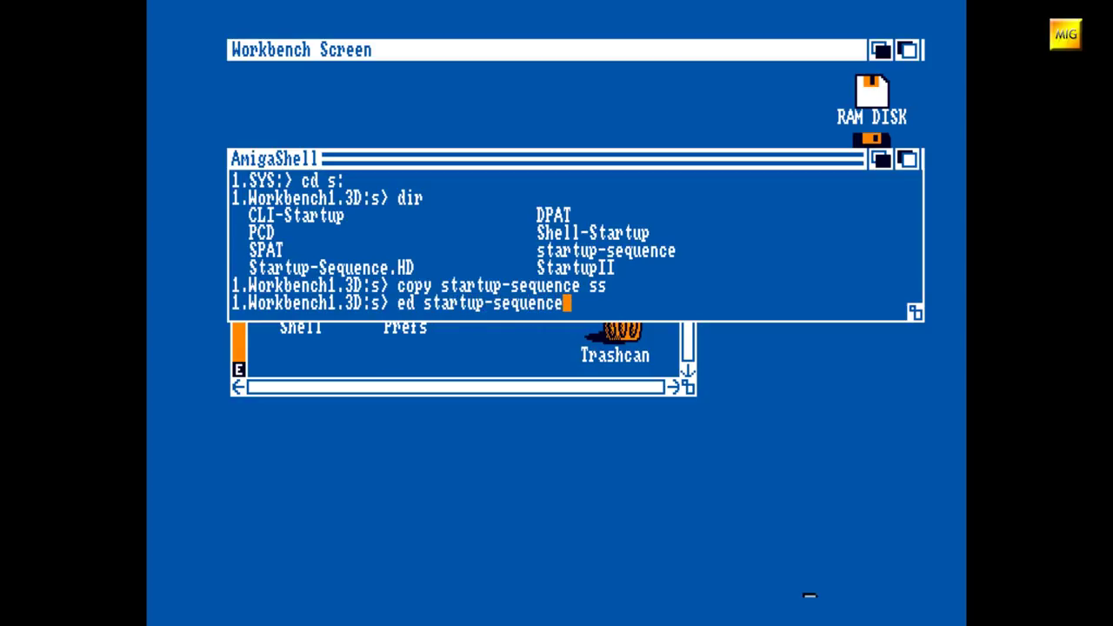
key(Return)
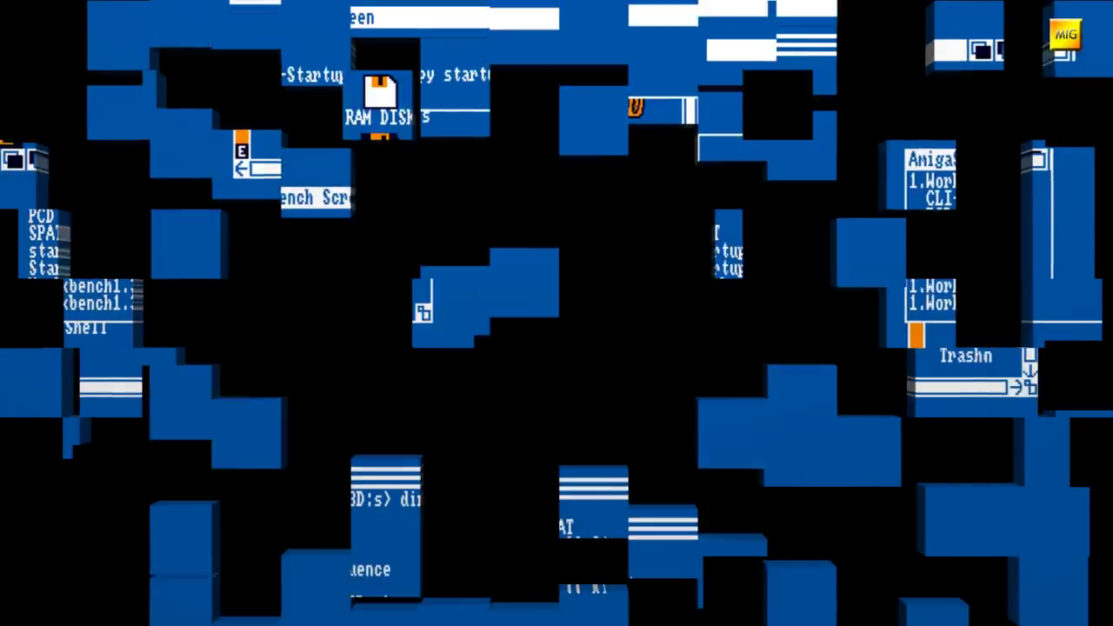
- Open startupII for editing in the ed text editor
text(tartup)
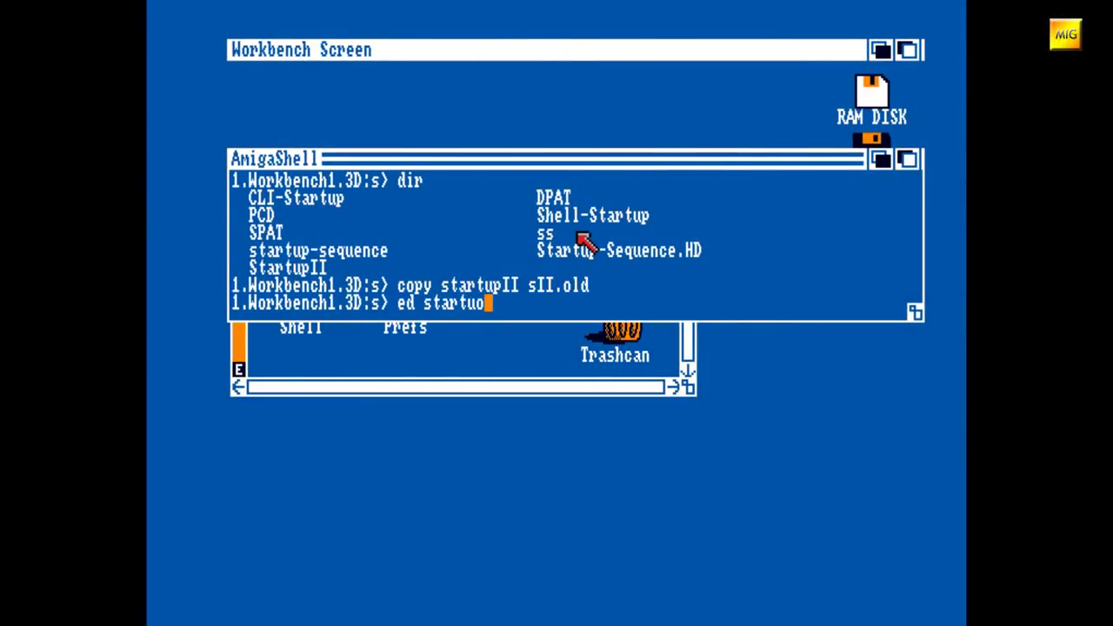
text(II)
key(Return)
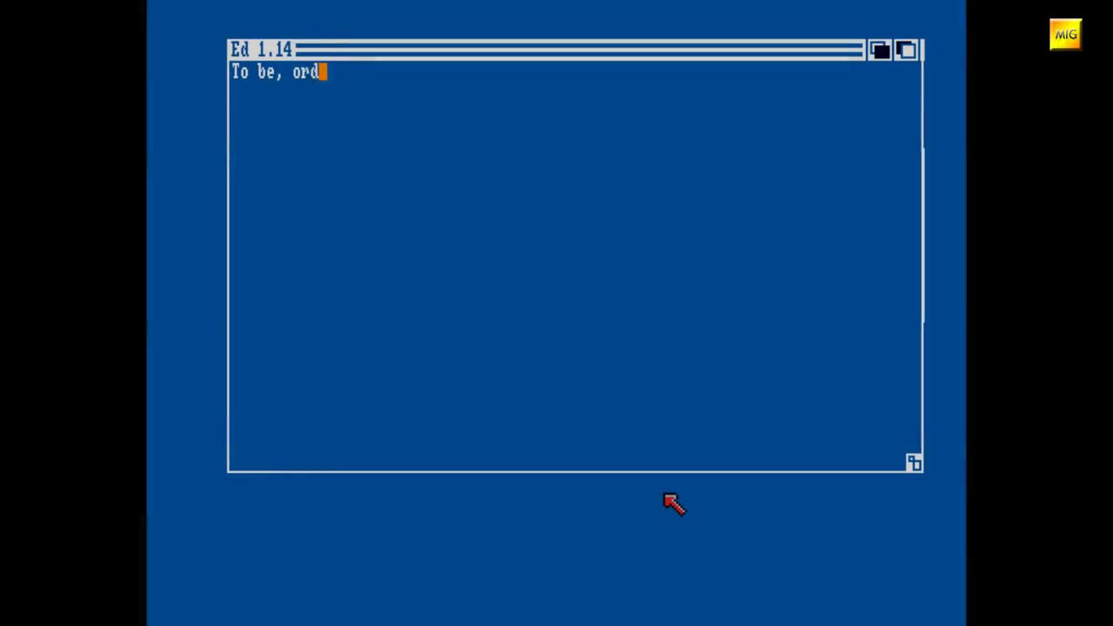
- Complete the text as "To be, or not to be. That is here the question!" and "I think. So I am? maybe.", saving and exiting the editor
text(not to be. That is here the question!)
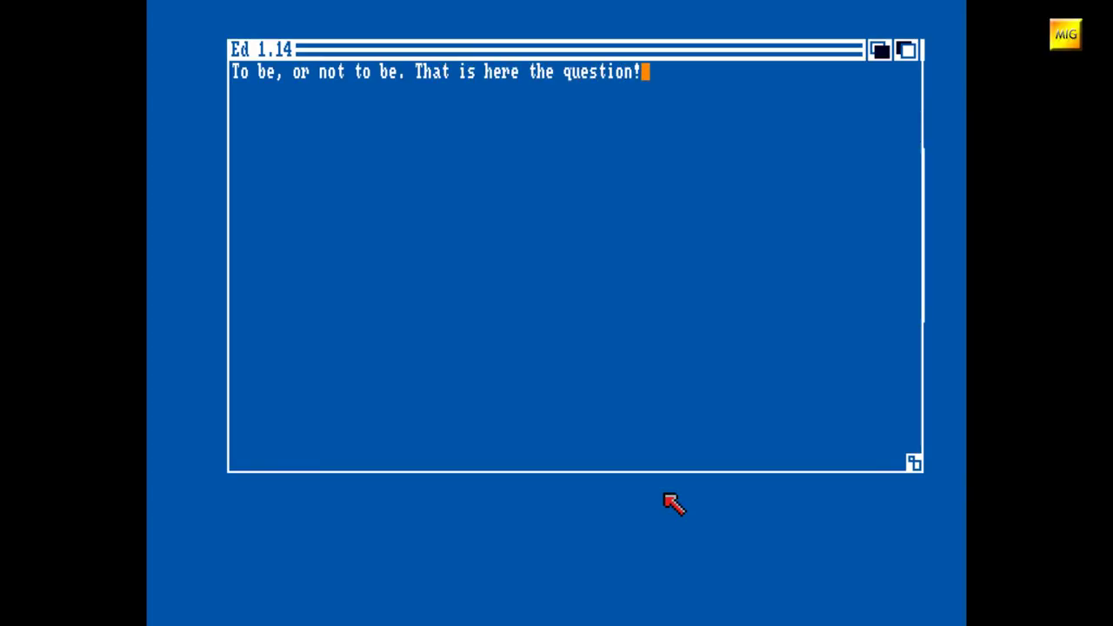
key(Return)
text(I think. So I am?)
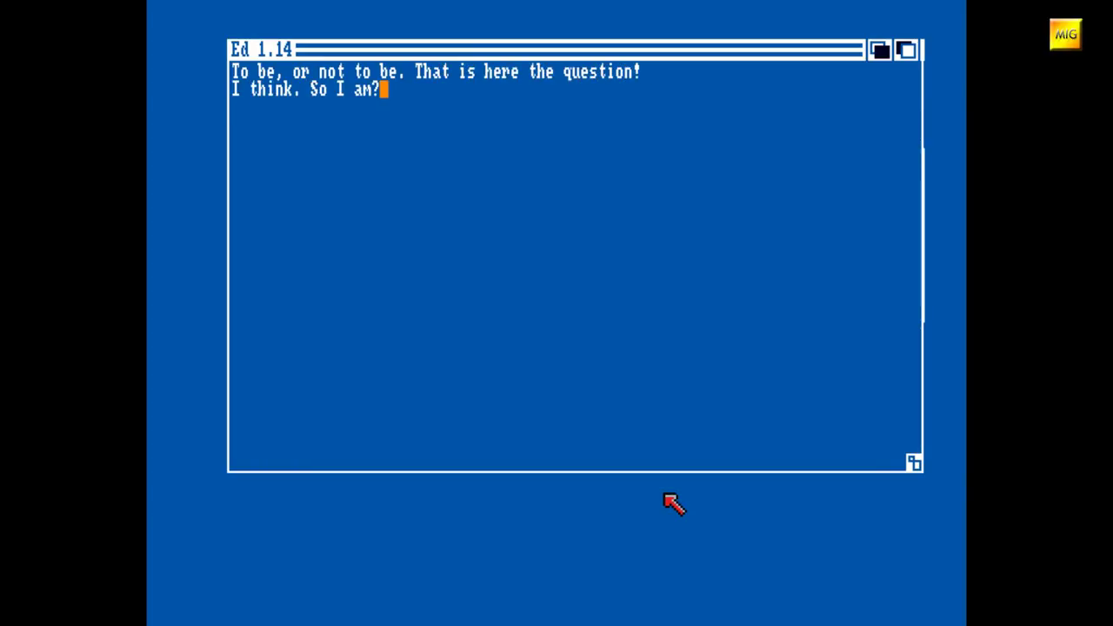
text( maybe.)
key(Escape)
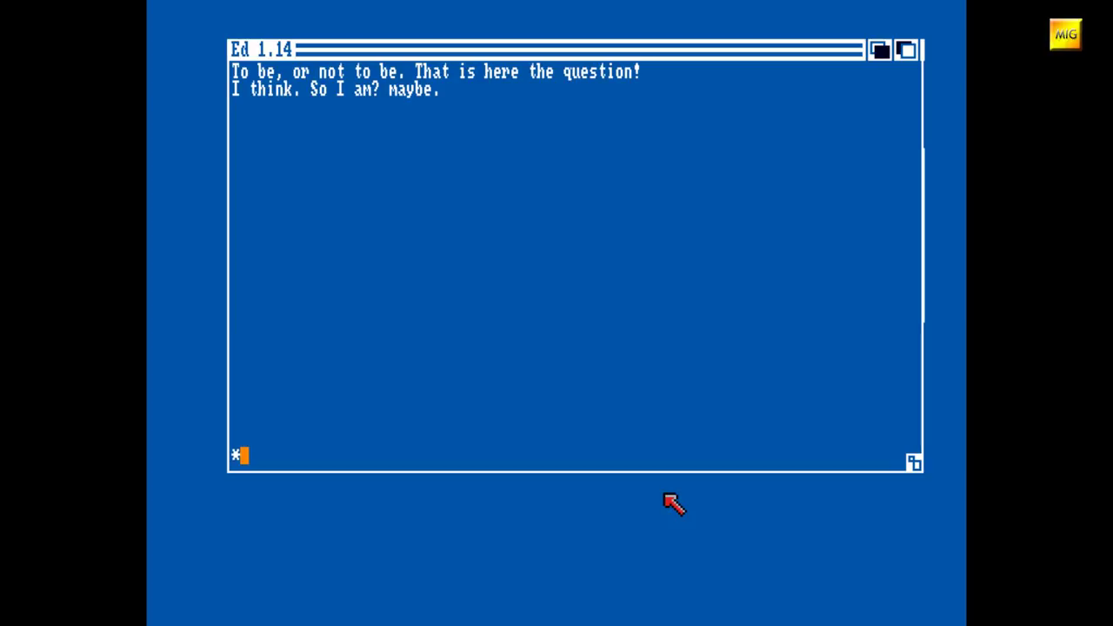
text(x)
key(Return)
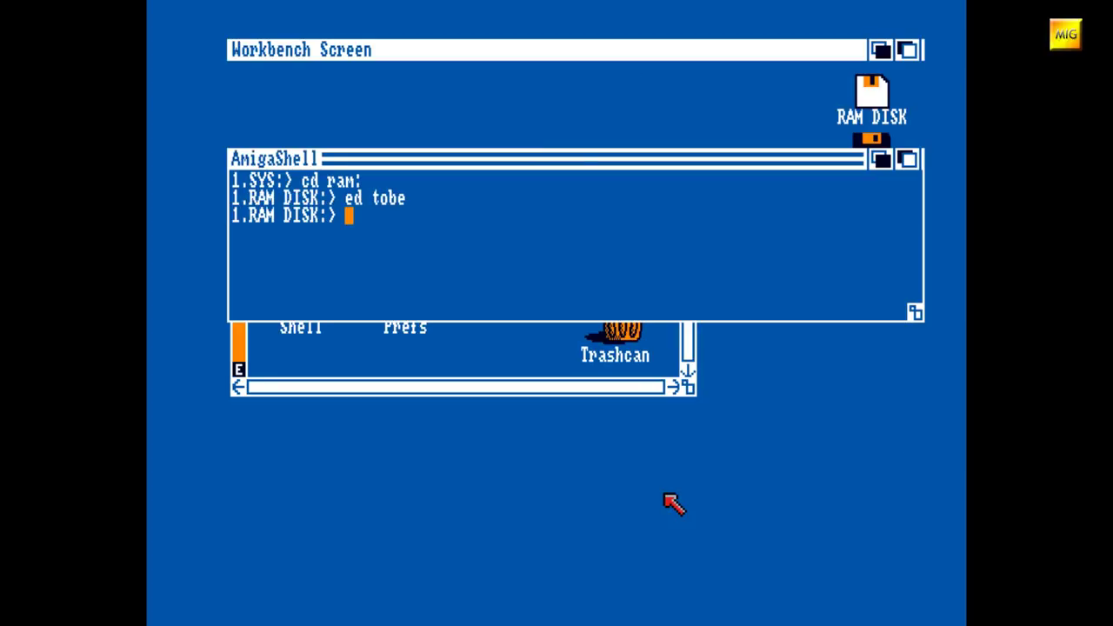
- Copy the file tobe to the speak: device and startupII to the AUX: serial device
text(copy tobe speak:)
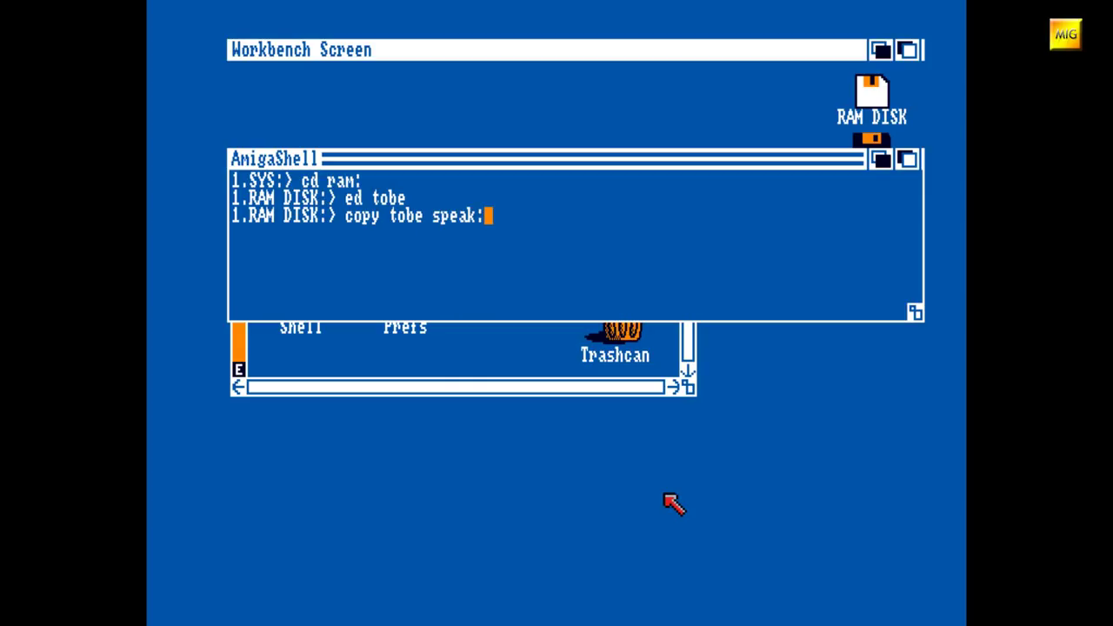
key(Return)
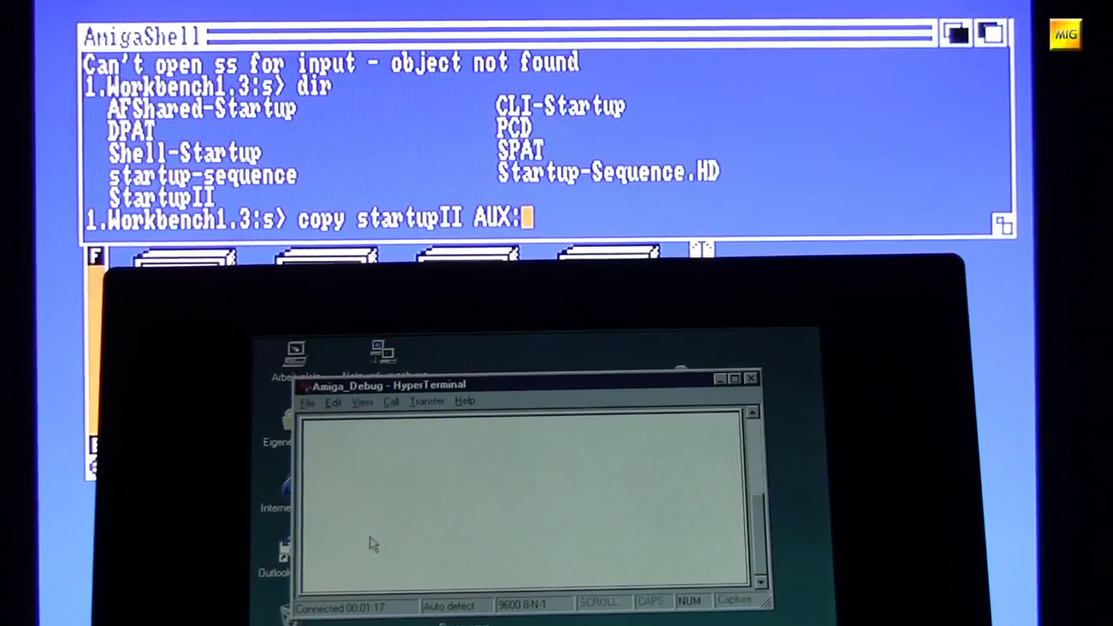
key(Return)
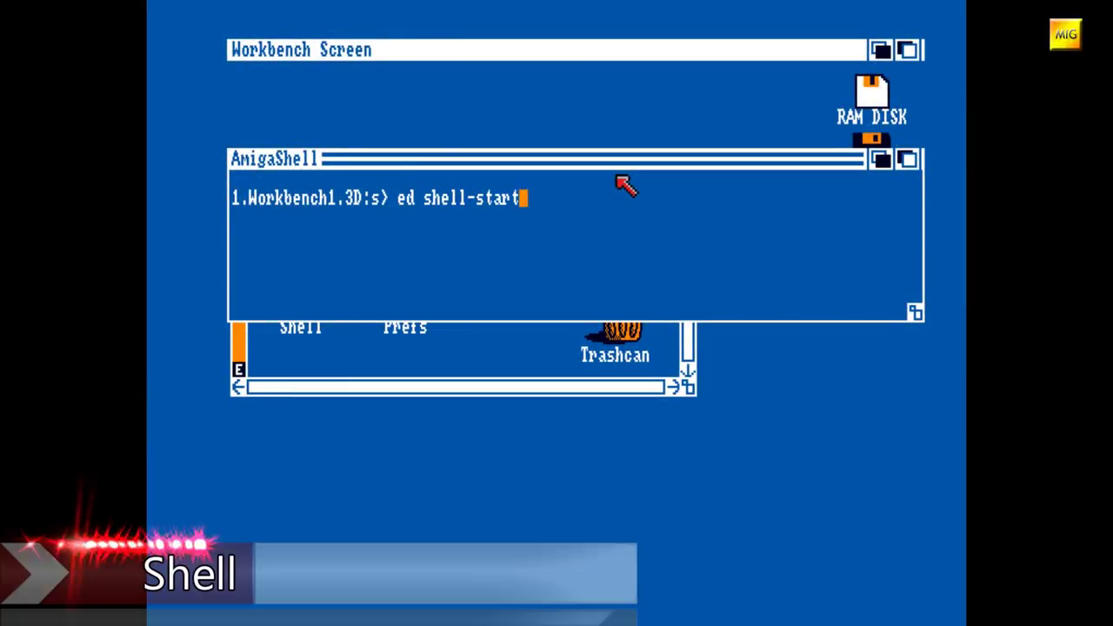
- Open shell-startup from the s: directory in ed to read its alias definitions
key(Return)
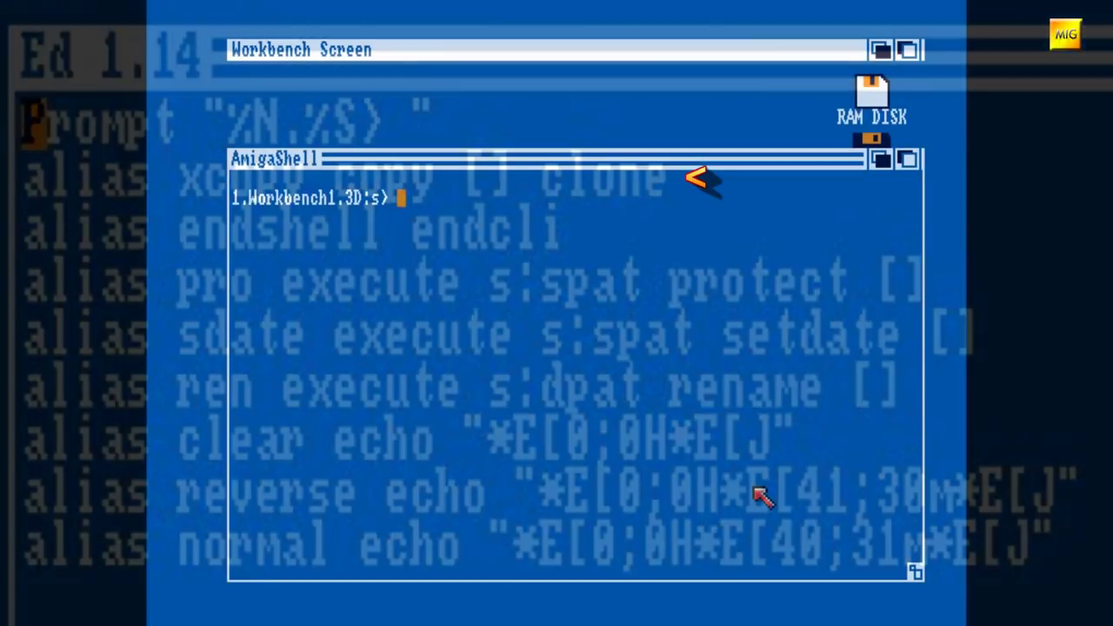
- Change to the c: directory and list its contents with dir
text(cd c:)
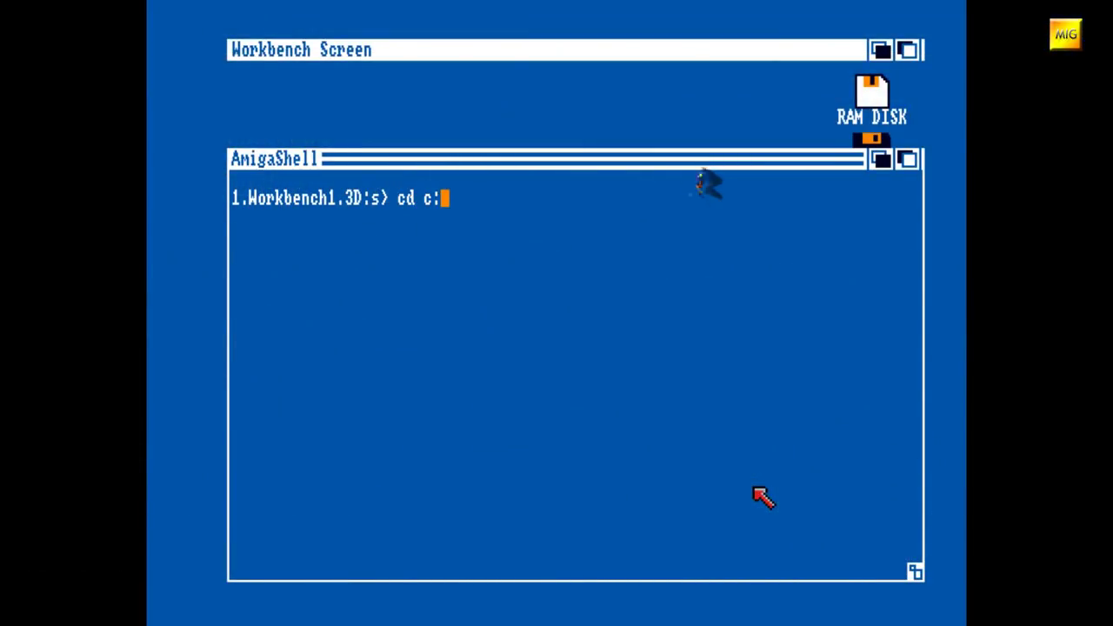
key(Return)
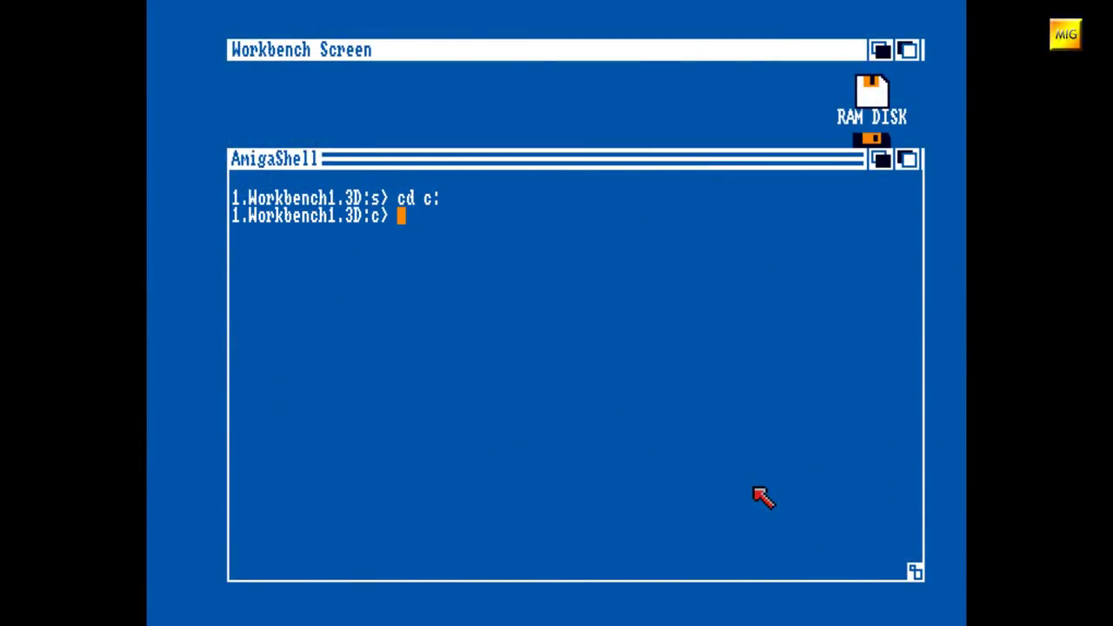
text(dir)
key(Return)
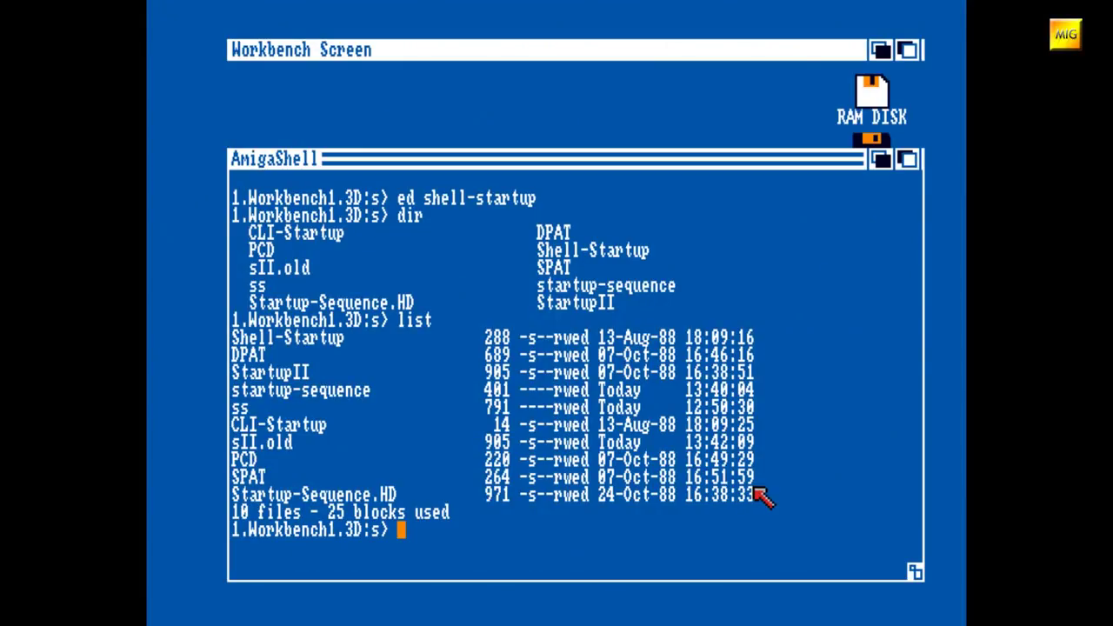
- Clear the shell window's output with the clear alias
text(clear)
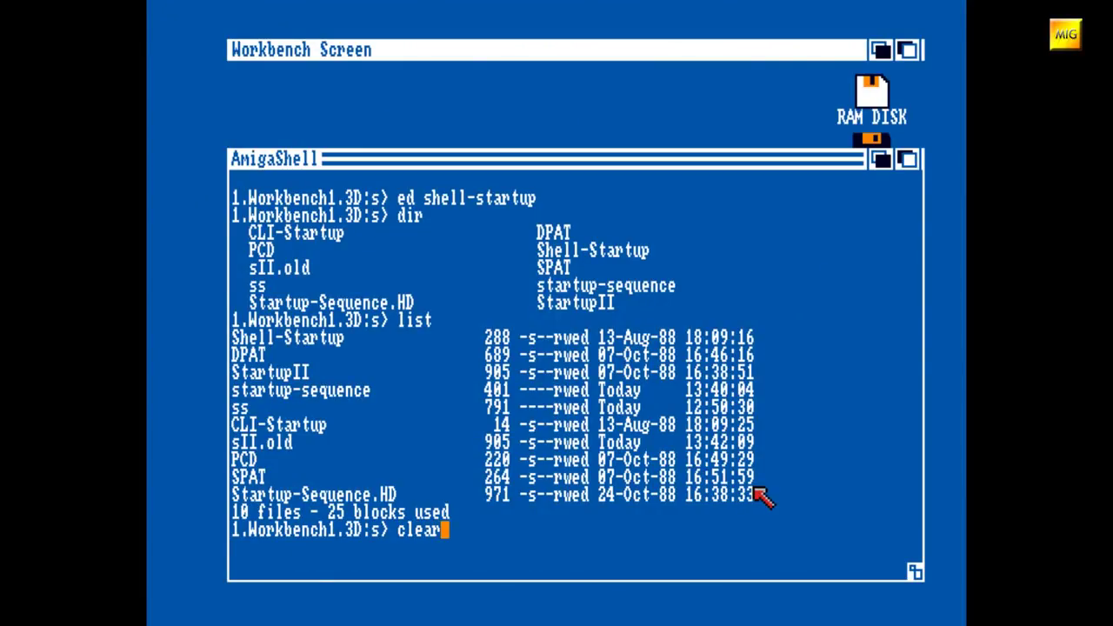
key(Return)
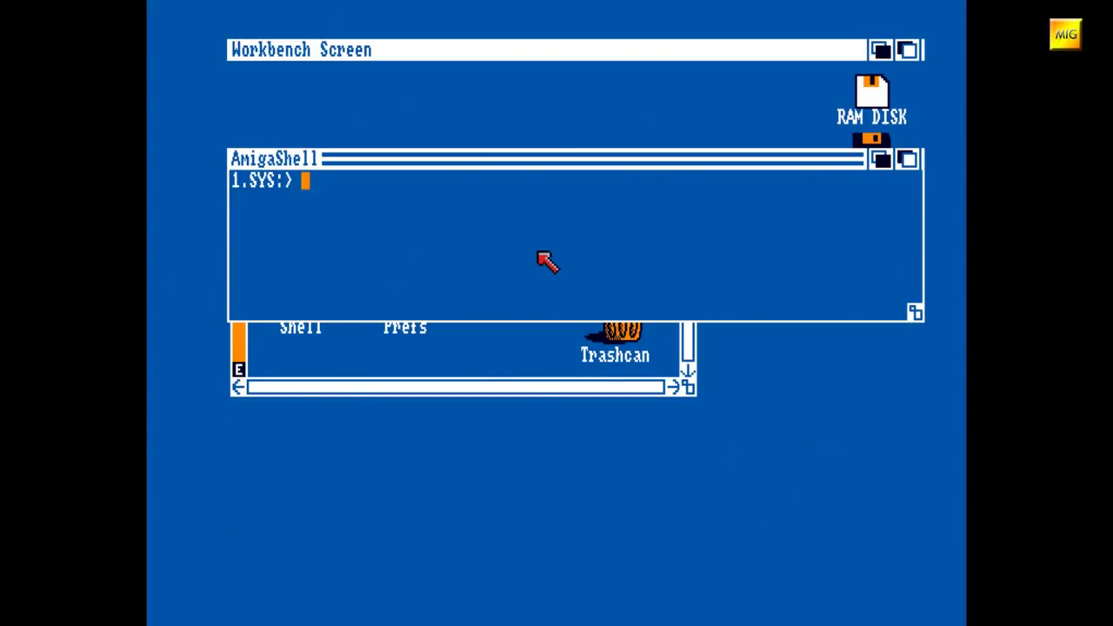
- Define the shell alias depp as echo "Ich bin ein Depp!!!" and run it
text(alias depp)
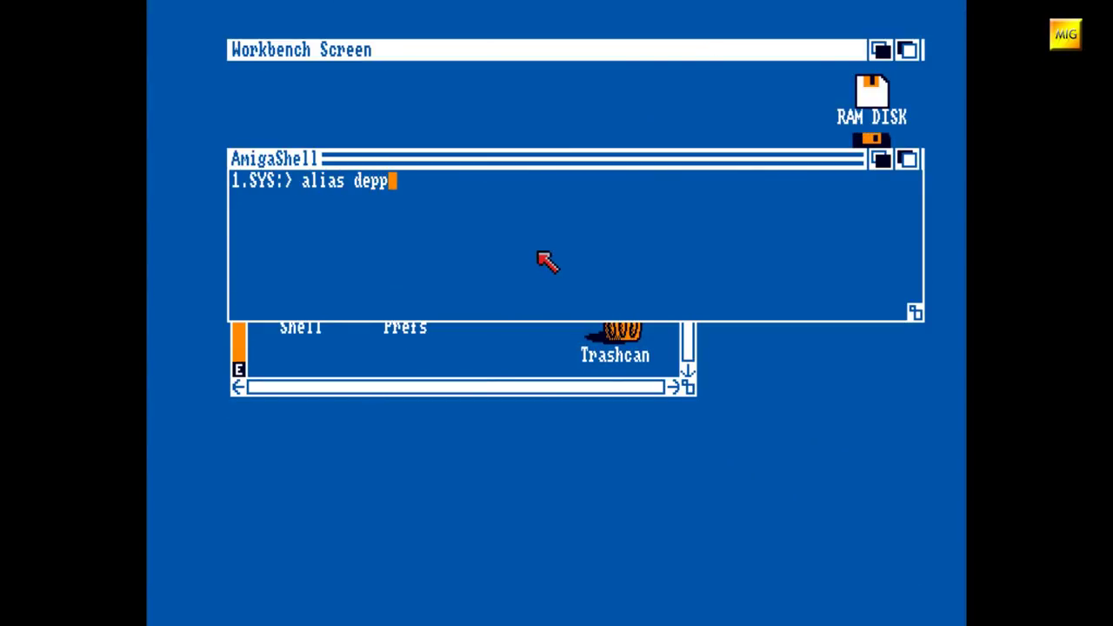
text( echo "Ic)
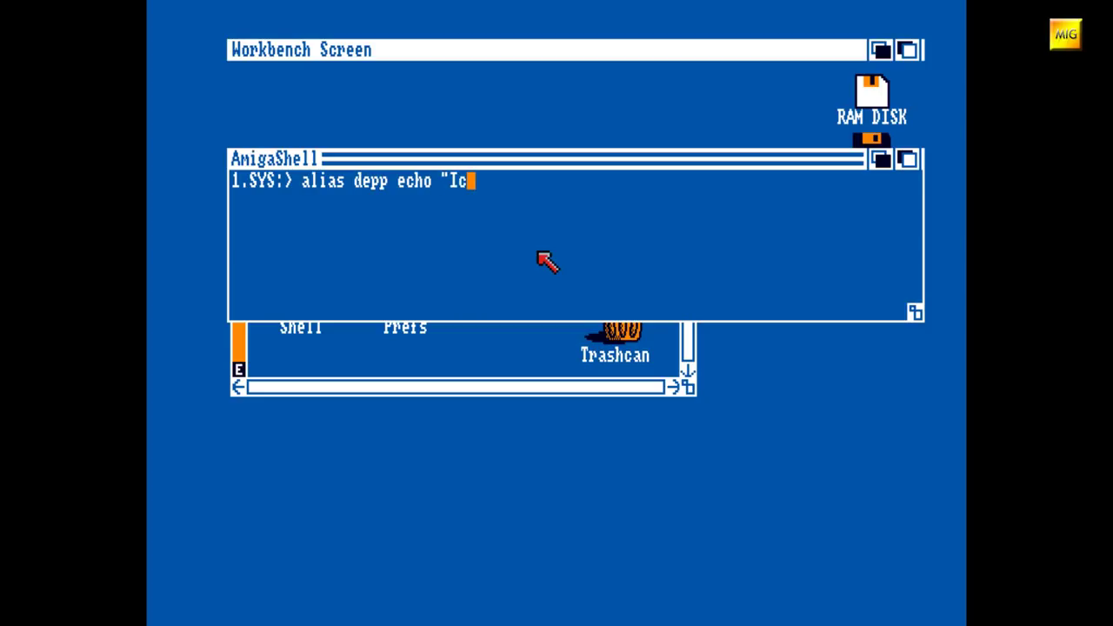
text(h bin ein Depp)
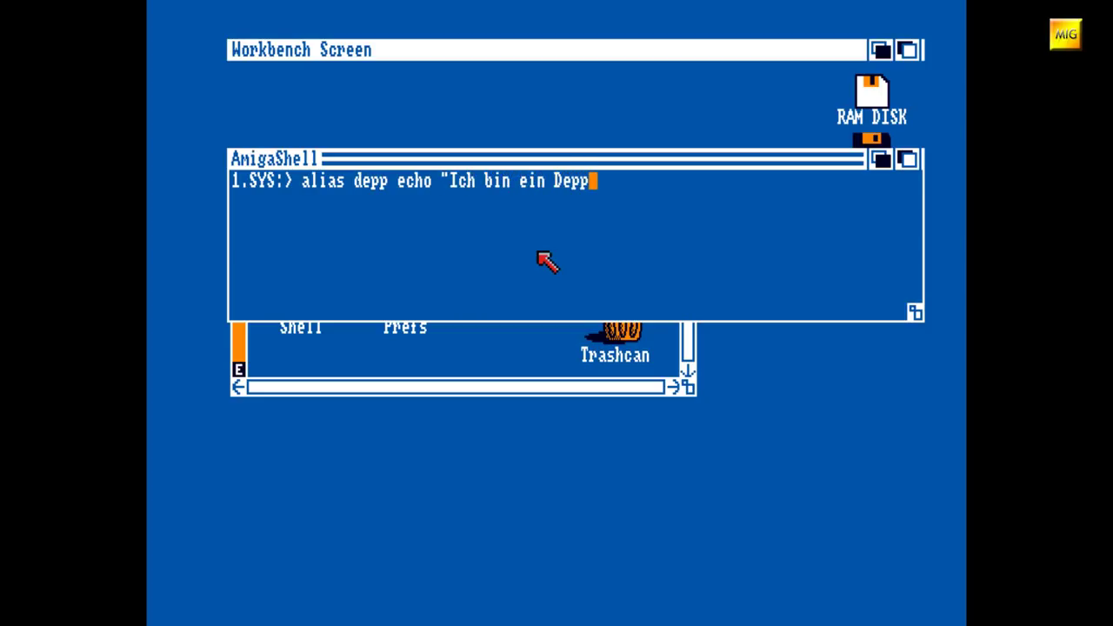
text(!!!")
key(Return)
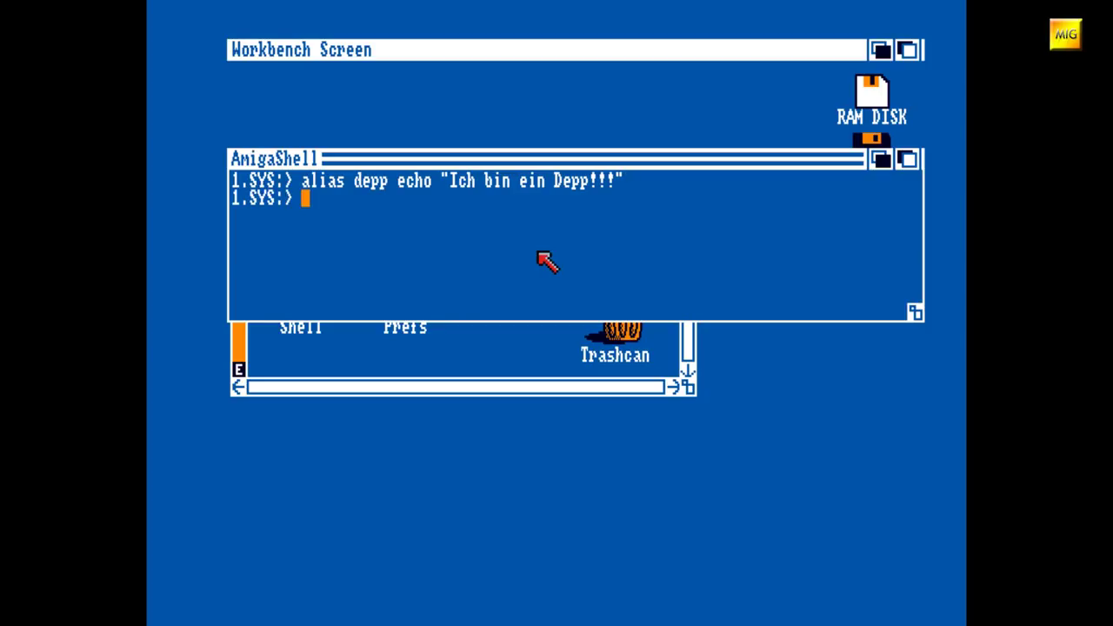
text(depp)
key(Return)
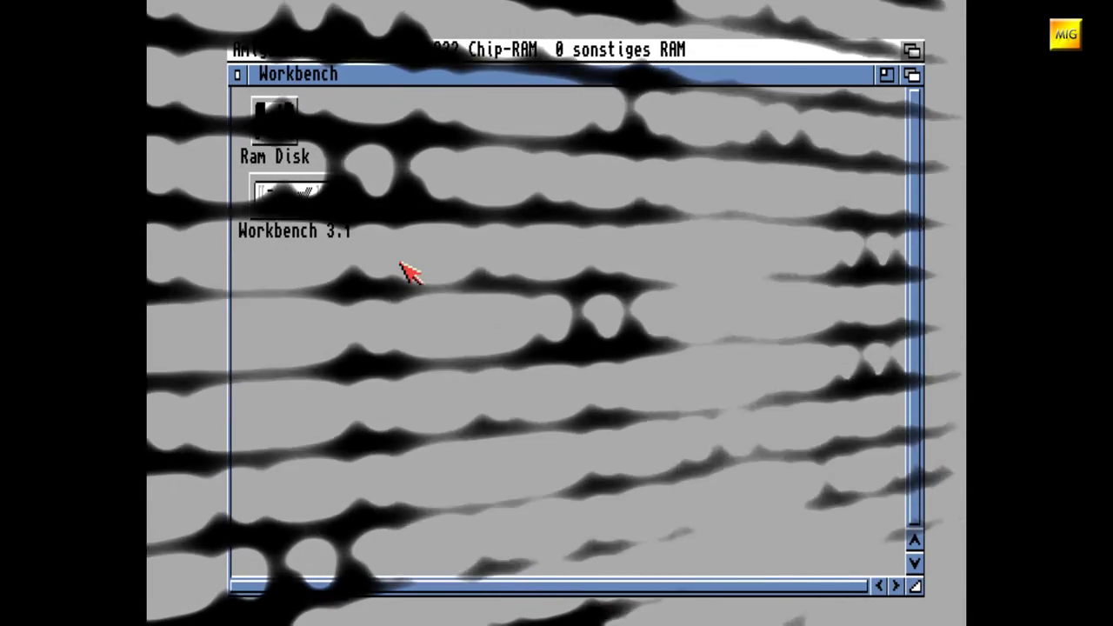
- Open a new shell window in Workbench 3.1 by executing the command newshell
right_click(280, 53)
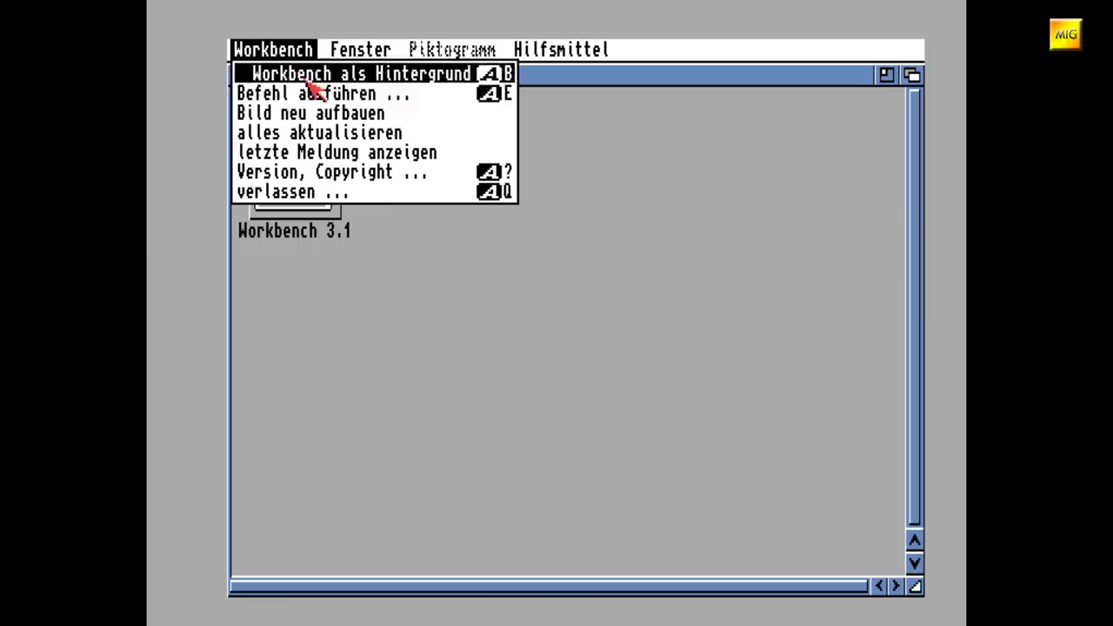
click(317, 93)
text(newshell)
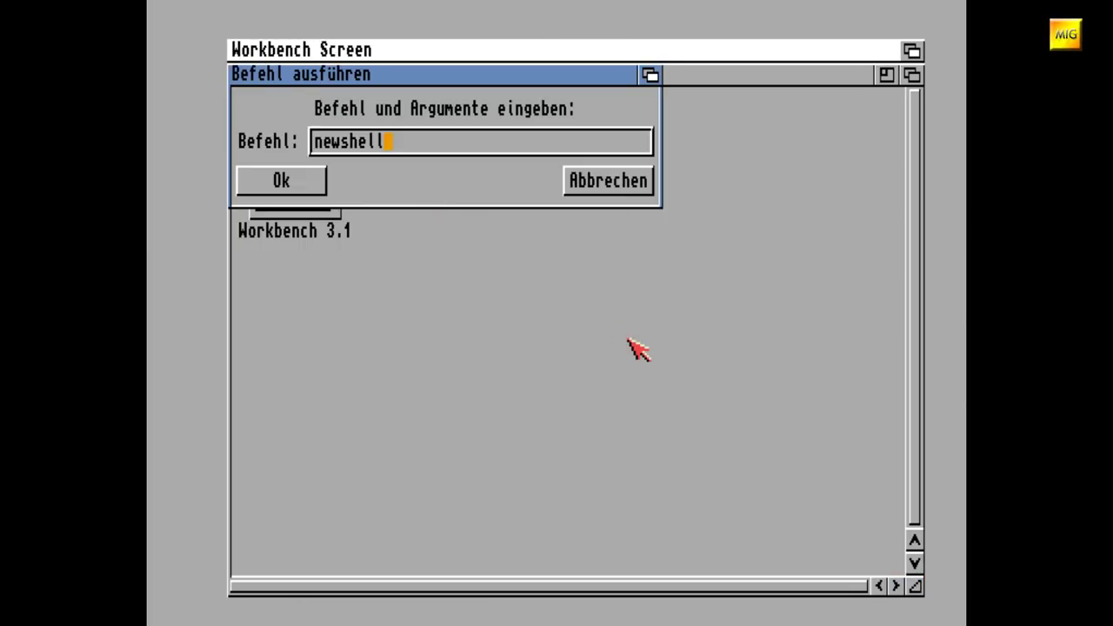
key(Return)
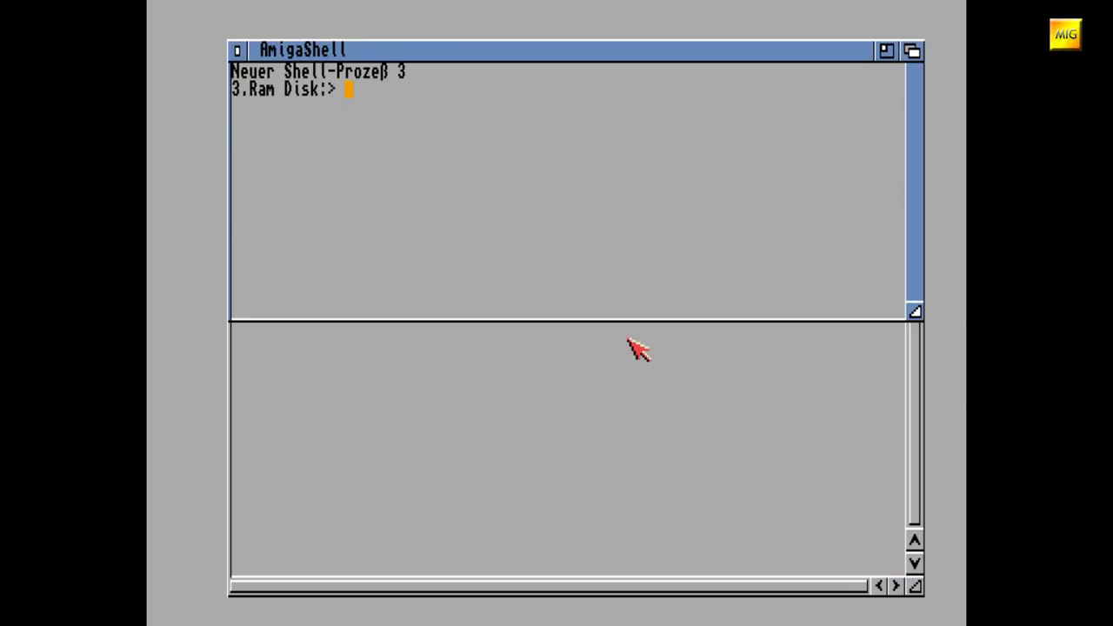
- Change to the s: directory and list its contents with dir
text(cd s:)
key(Return)
text(dir)
key(Return)
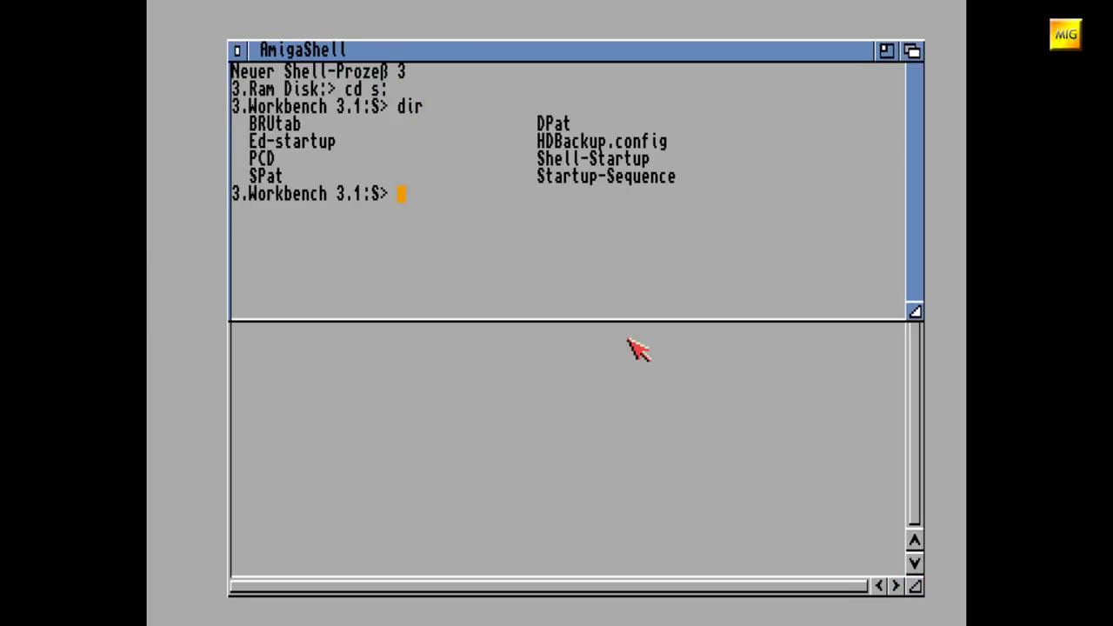
- Back up startup-sequence as ss and open startup-sequence in ed
text(copy start)
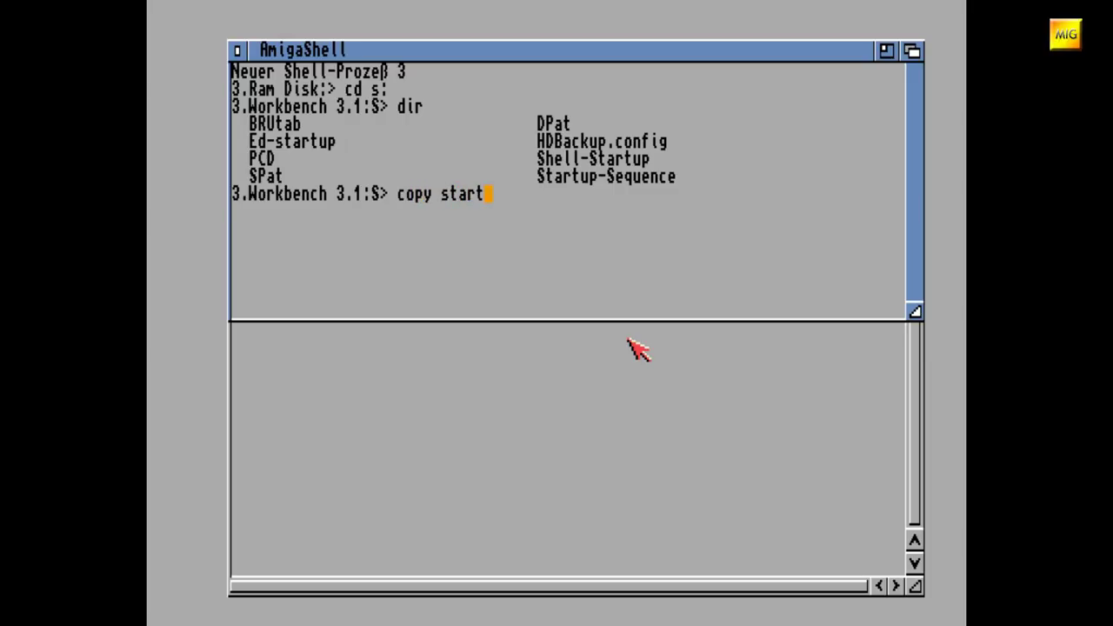
text(up-sequence ss)
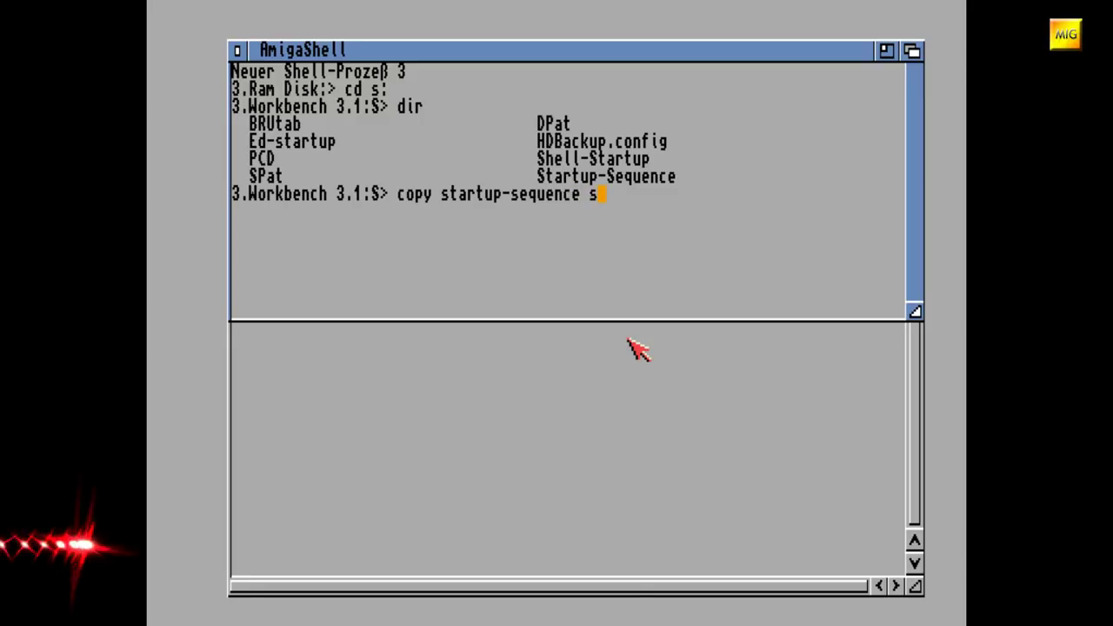
key(Return)
text(ed sta)
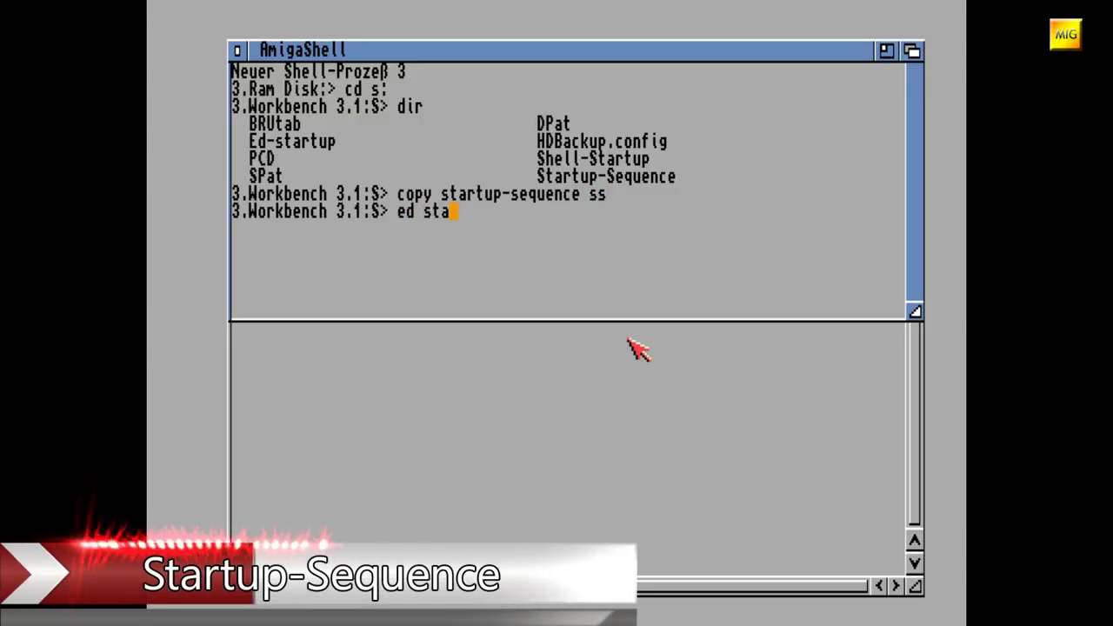
text(rtup-sequence)
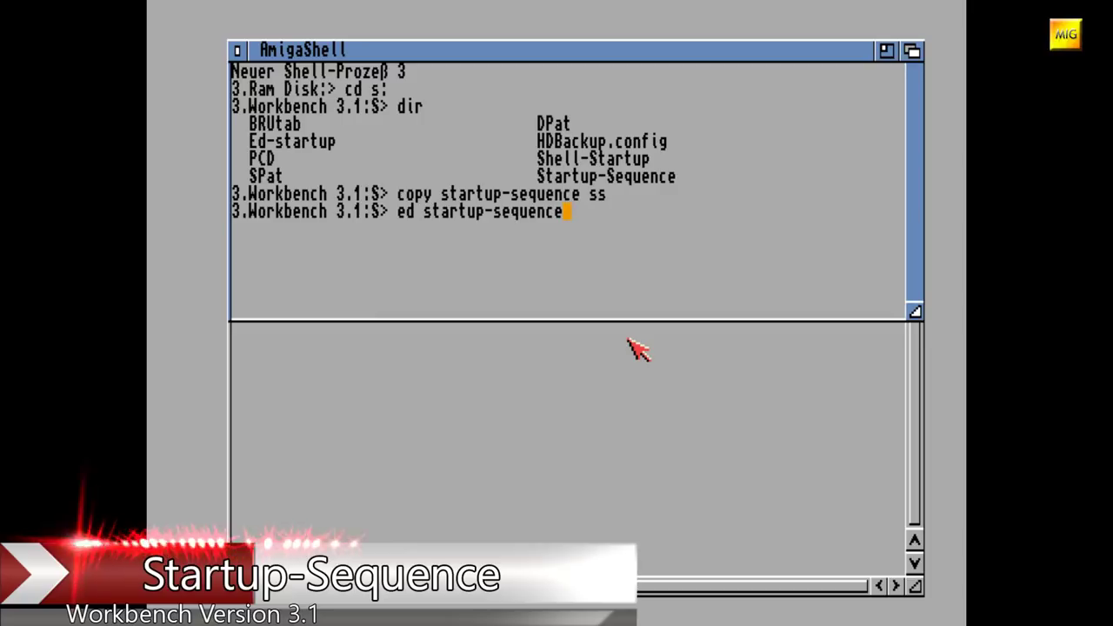
key(Return)
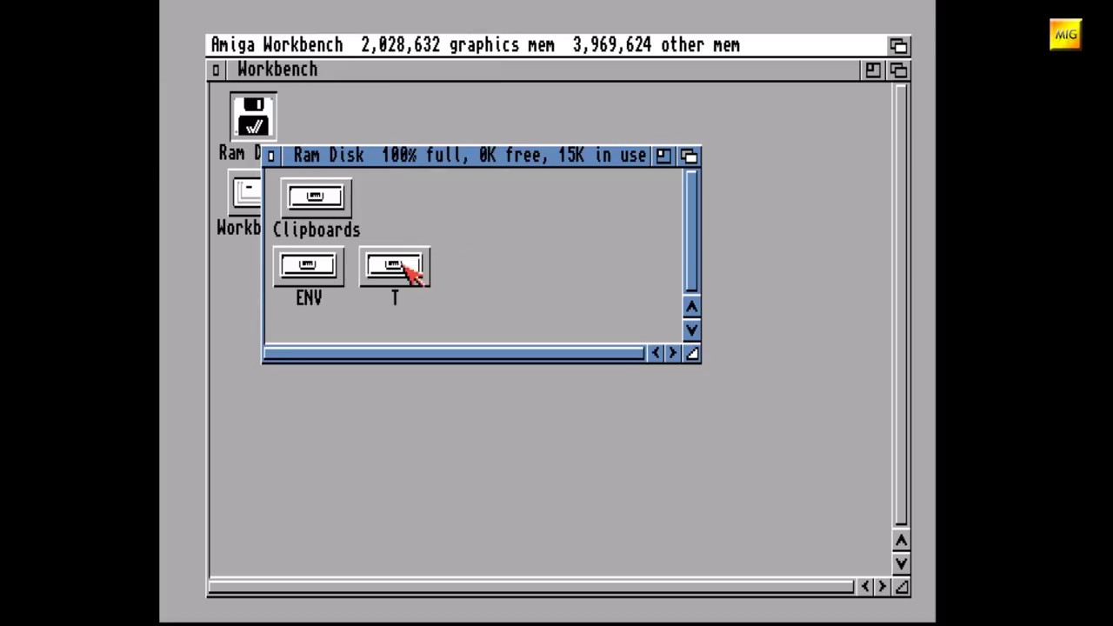
- Open the T drawer of the Ram Disk and execute ed on the M file
double_click(405, 266)
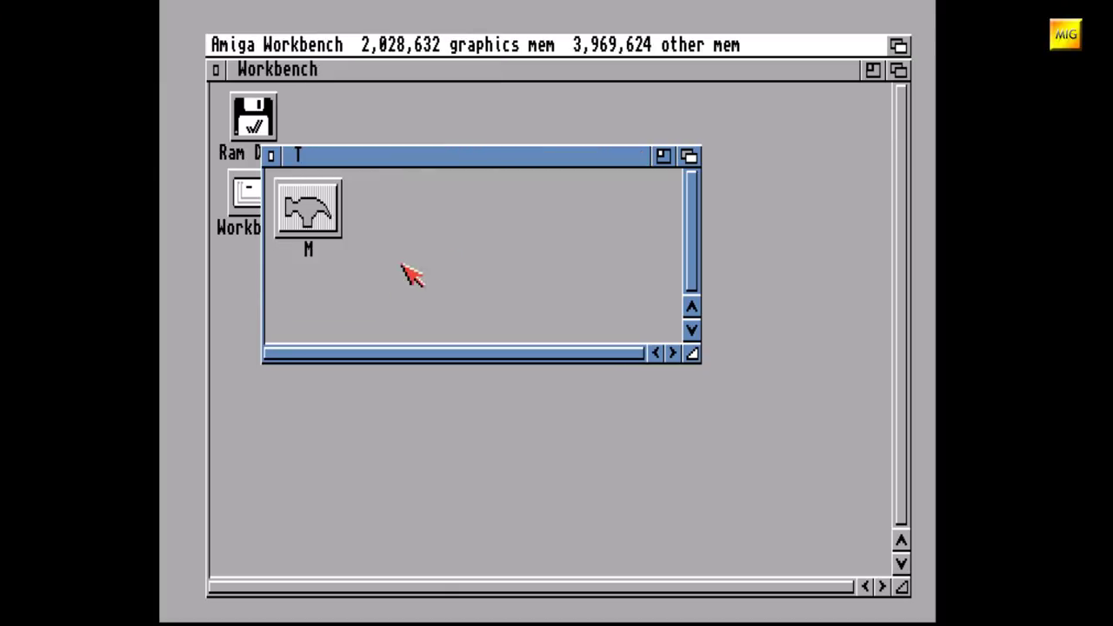
double_click(318, 216)
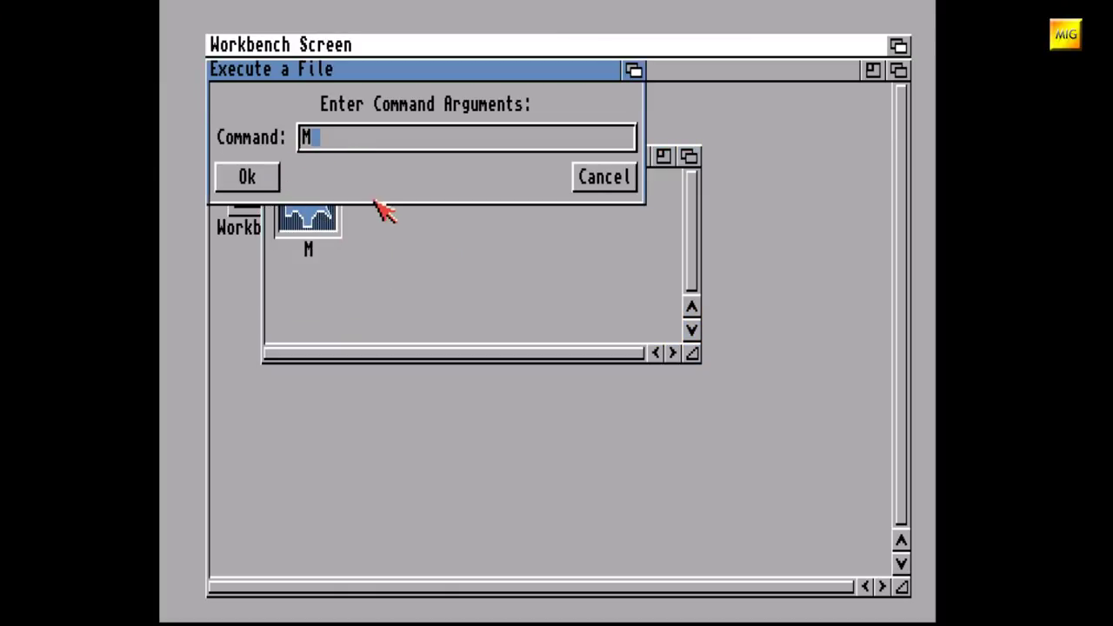
key(BackSpace)
text(ed)
key(Return)
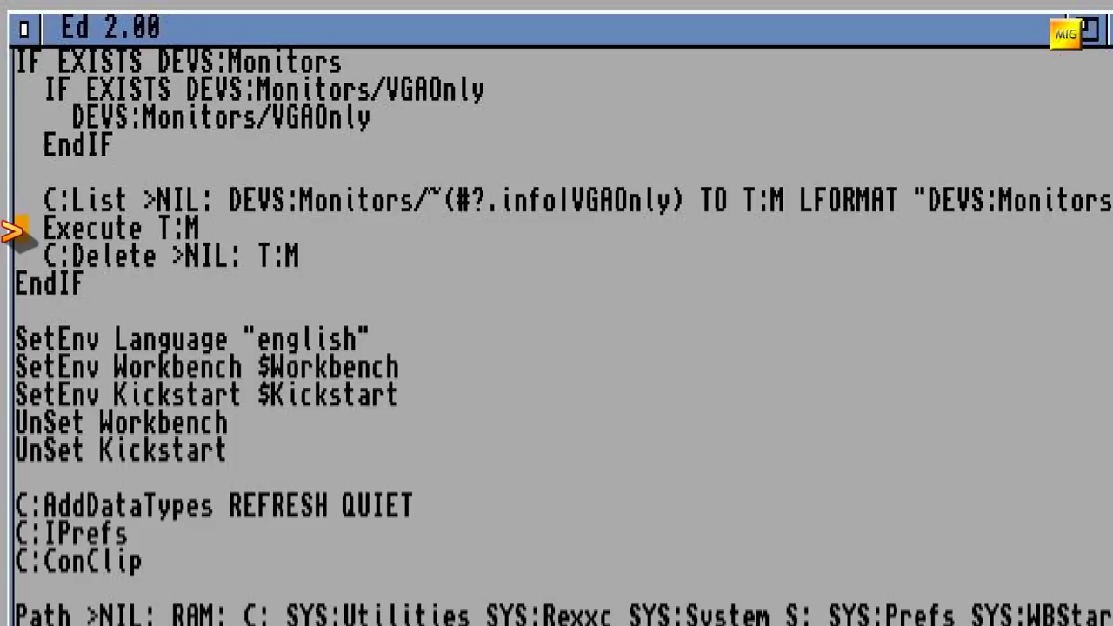
- Insert the line "set echo on" at the very beginning of the startup-sequence file
click(22, 228)
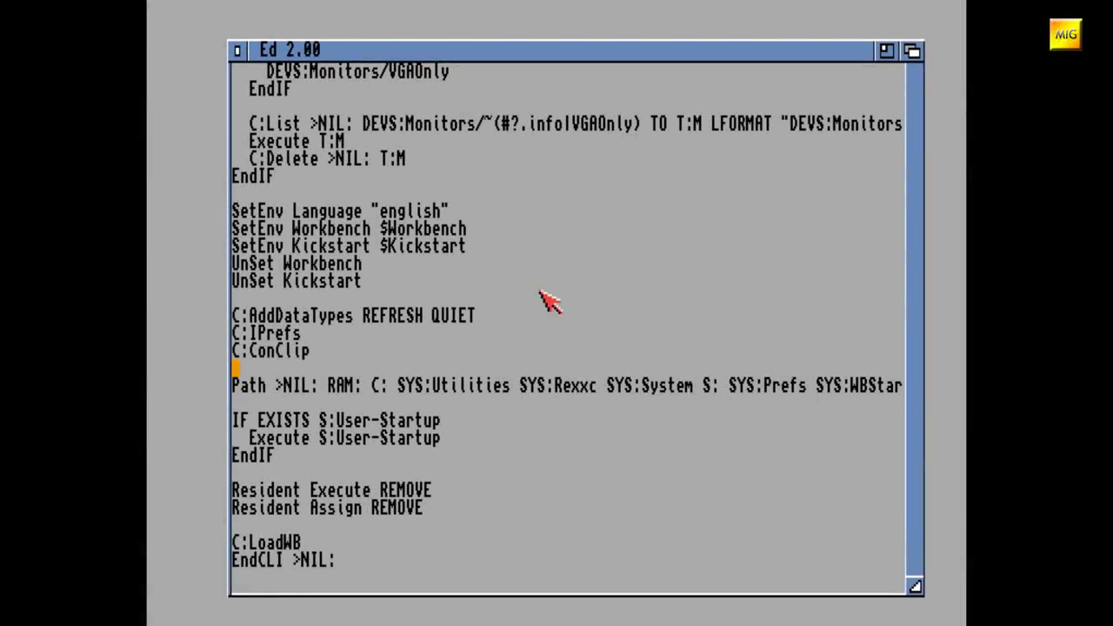
key(Up)
key(shift+Up)
key(shift+Up)
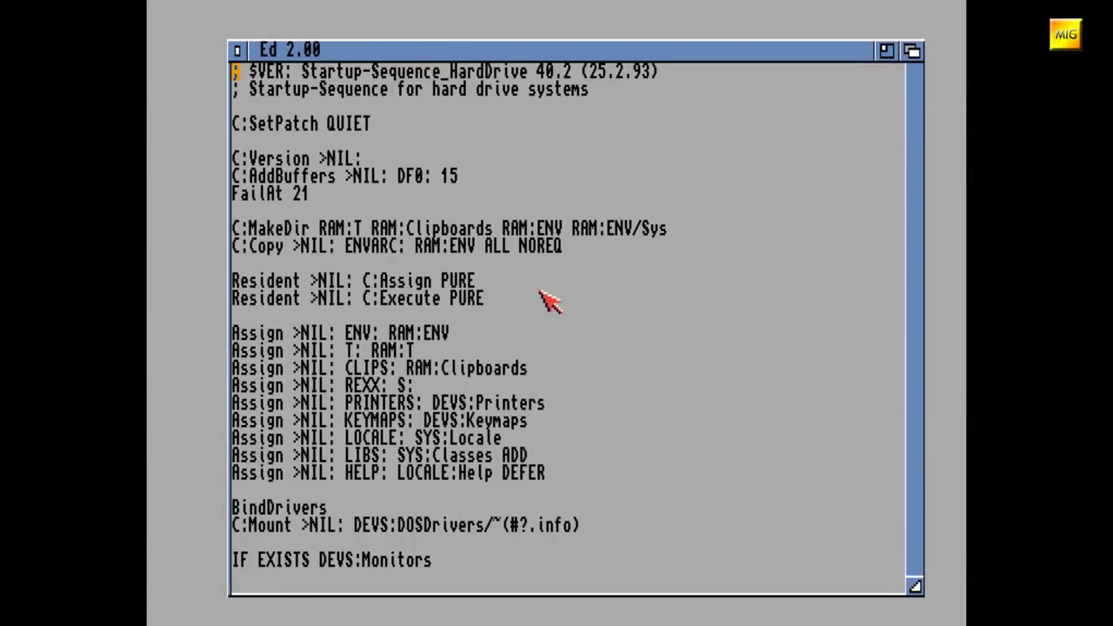
key(Return)
key(Up)
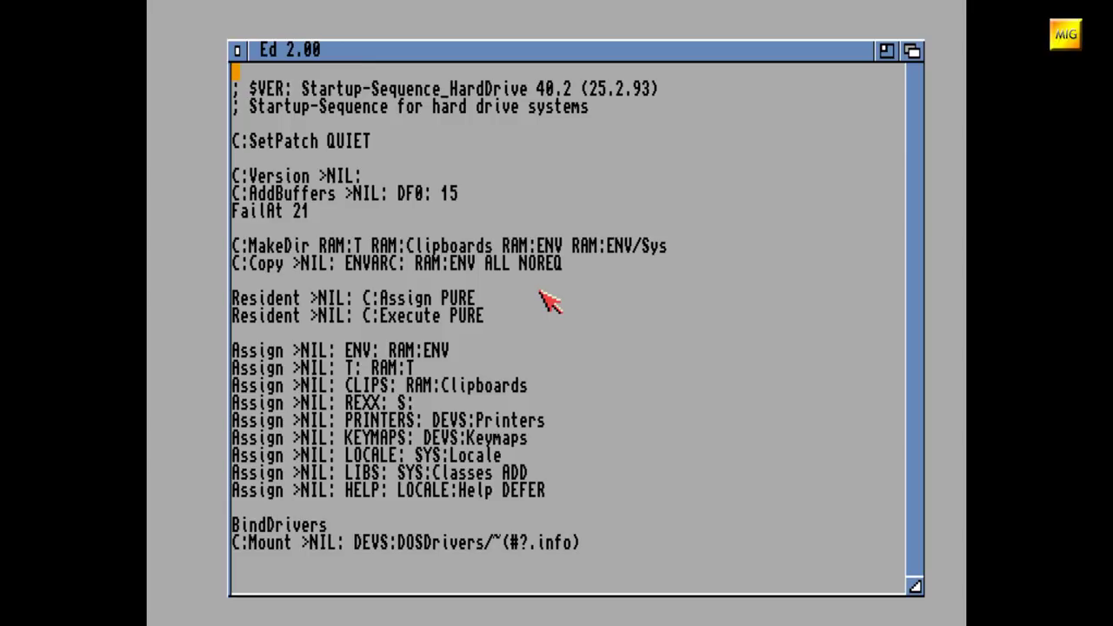
text(set echo on)
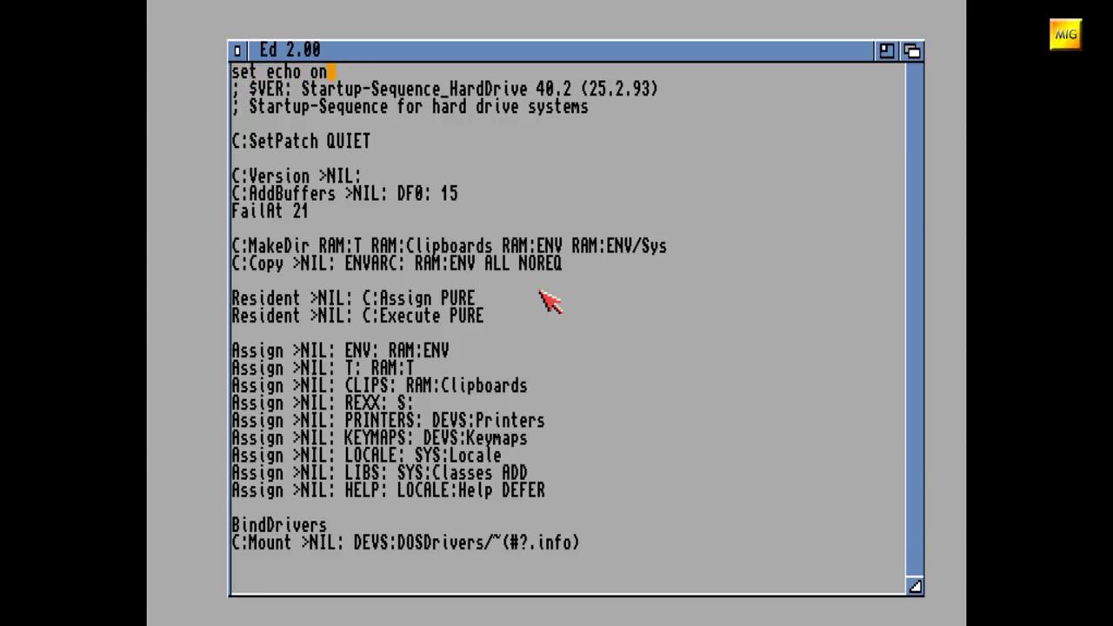
- Comment out the final EndCLI >NIL: line of the startup-sequence with a semicolon, and save the file and exit ed
key(Escape)
key(x)
key(Escape)
key(b)
key(Return)
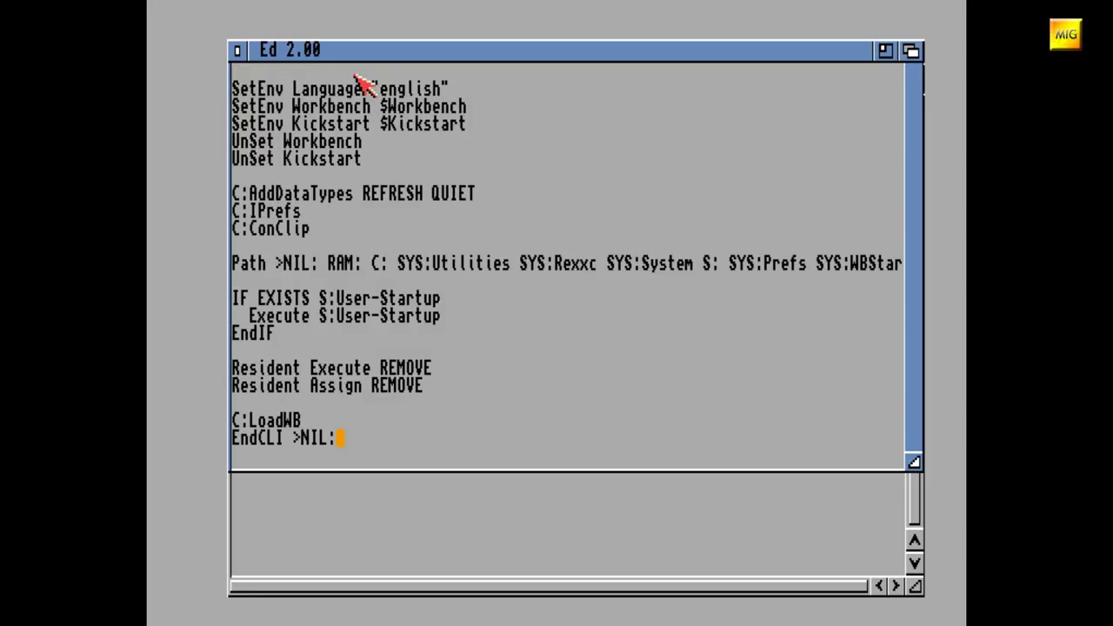
key(Left)
key(Left)
key(Left)
key(Left)
key(Left)
key(Left)
key(Left)
key(Left)
key(Left)
key(Left)
key(Left)
key(Left)
text(;)
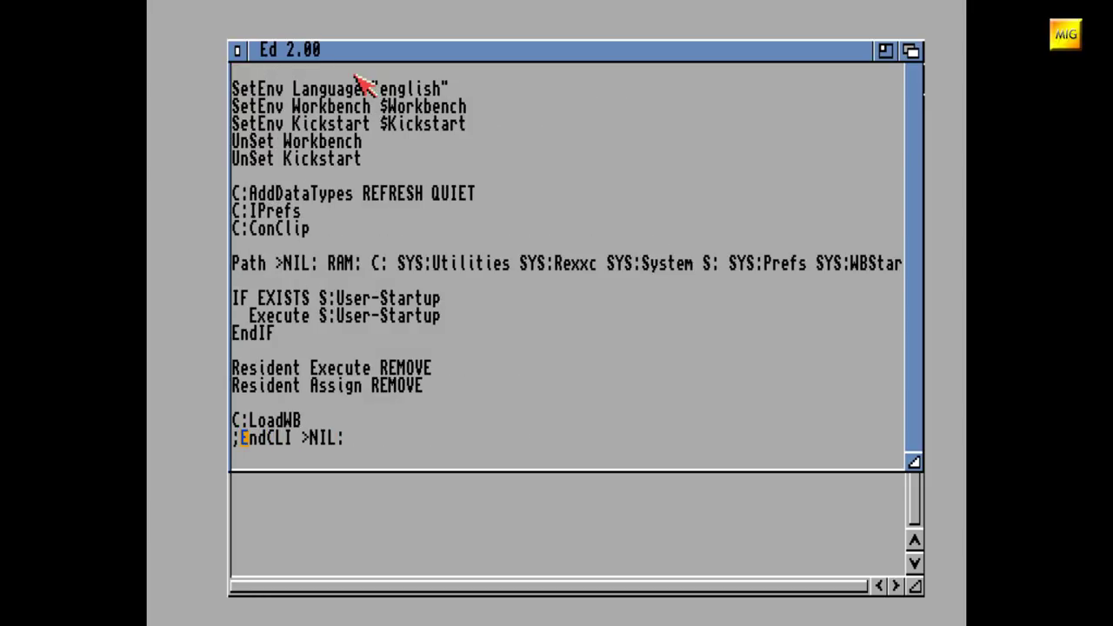
key(Escape)
text(x)
key(Return)
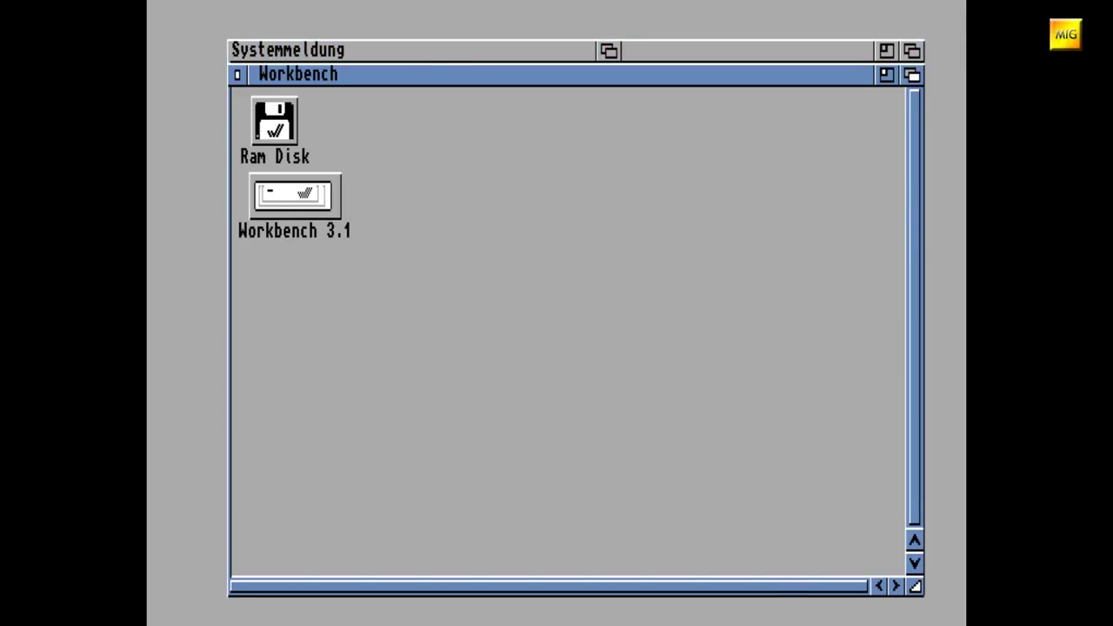
- Shrink the Workbench window and move it clear of the startup output, and cancel the Intuition system message about resetting the Workbench screen
drag(914, 586, 512, 396)
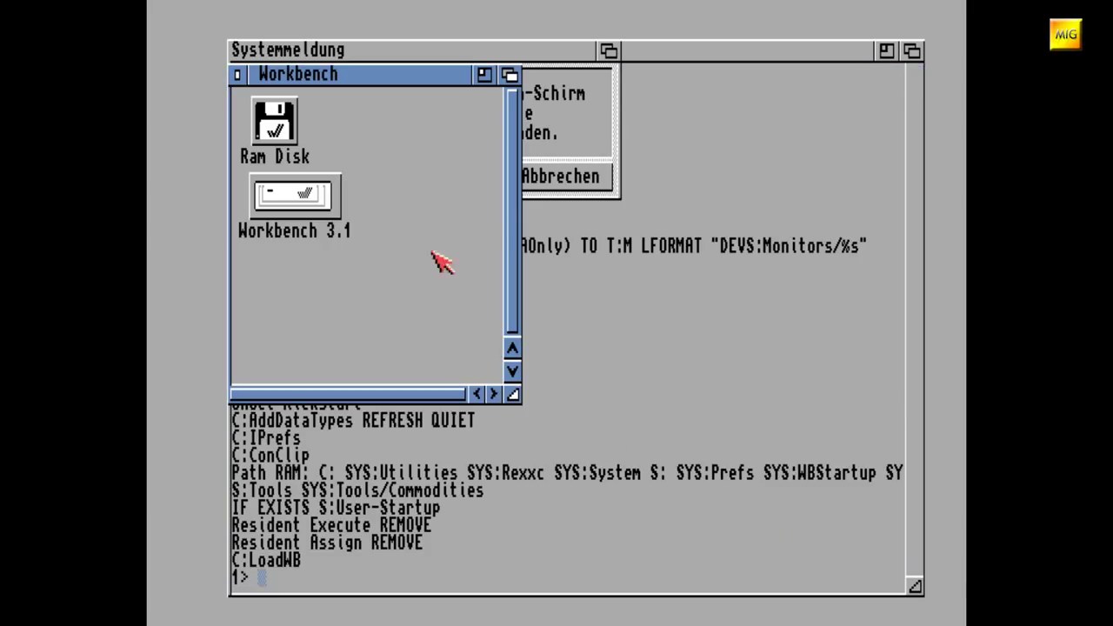
drag(364, 76, 661, 219)
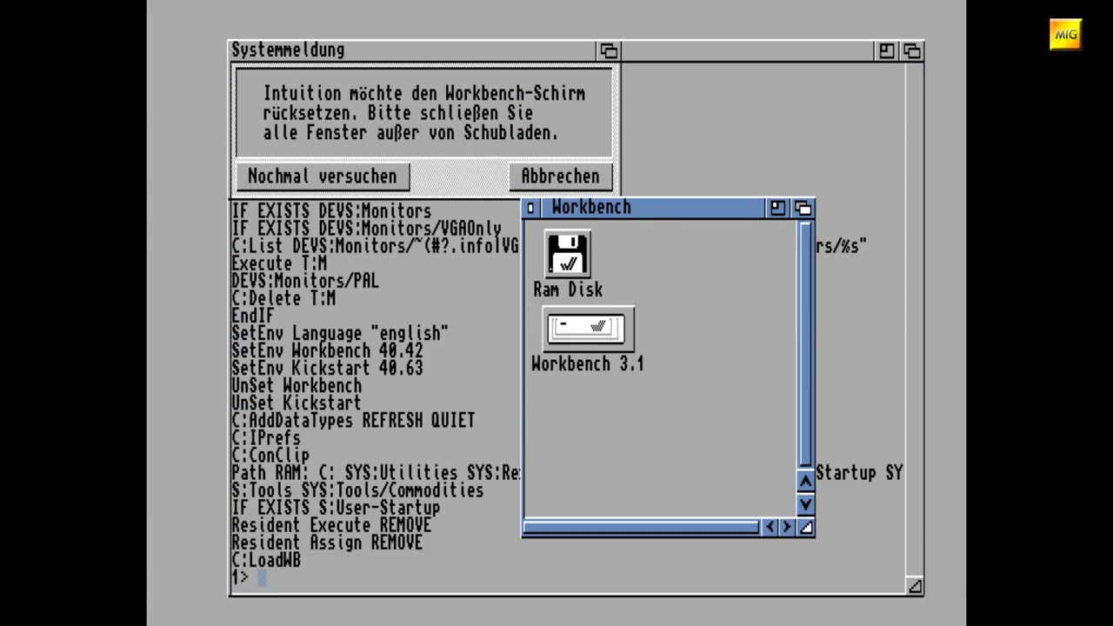
drag(809, 528, 620, 339)
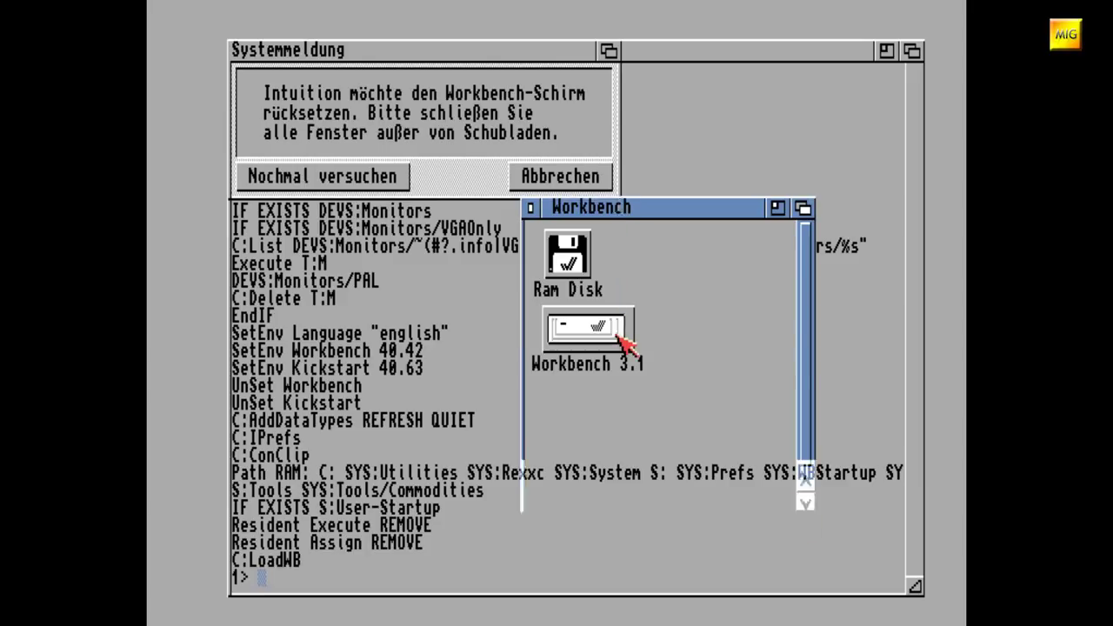
drag(553, 211, 733, 315)
click(543, 179)
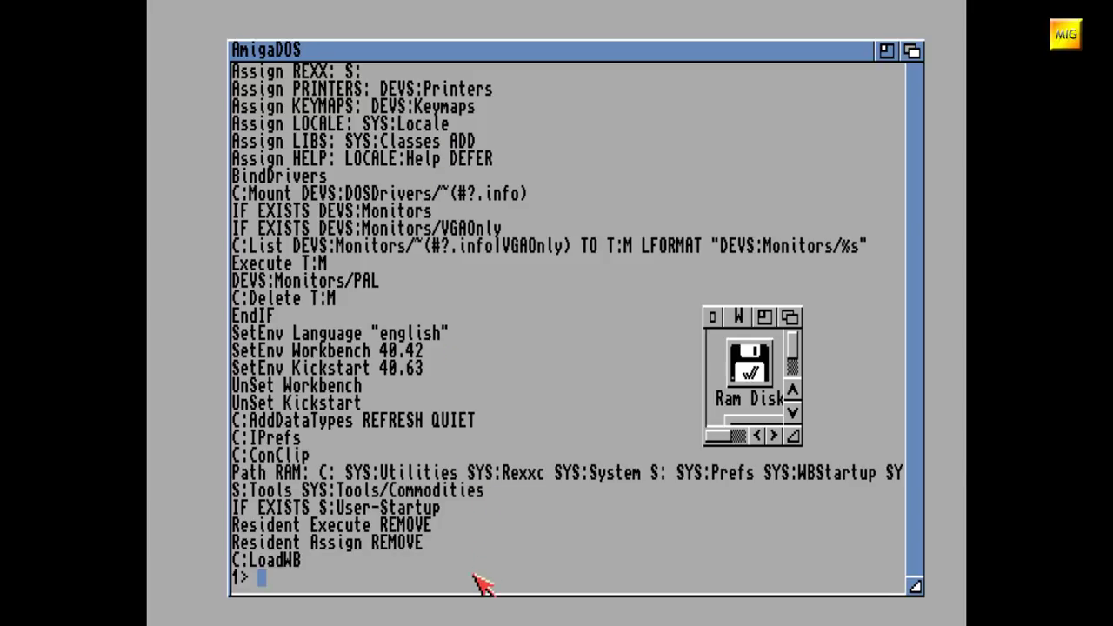
- Close the AmigaDOS window with endcli and enlarge the Workbench window back to nearly the full screen
text(endcli)
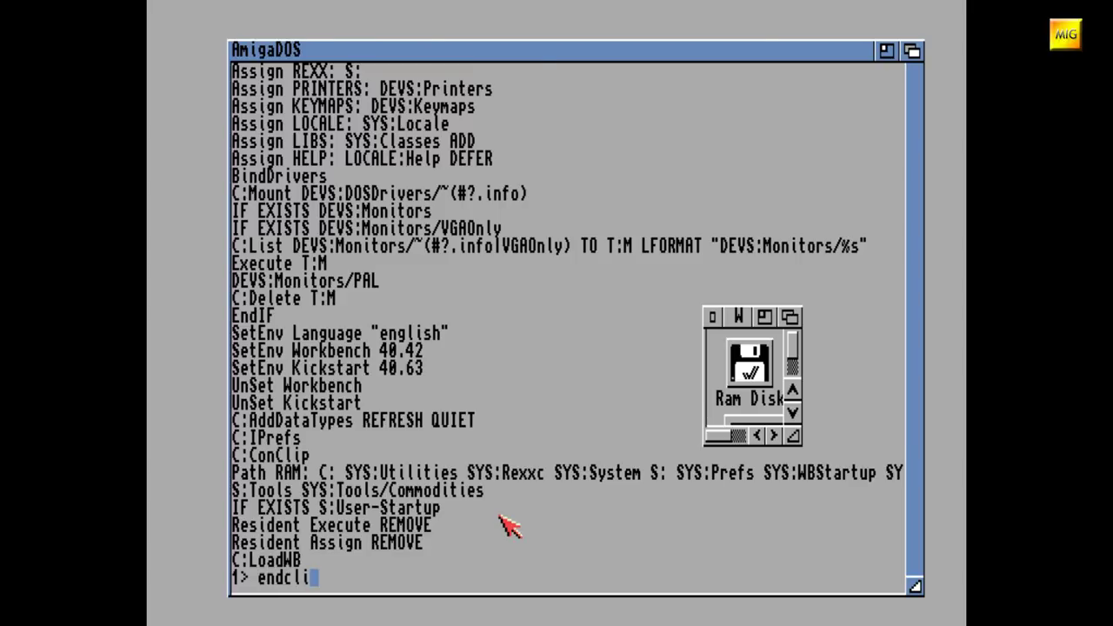
key(Return)
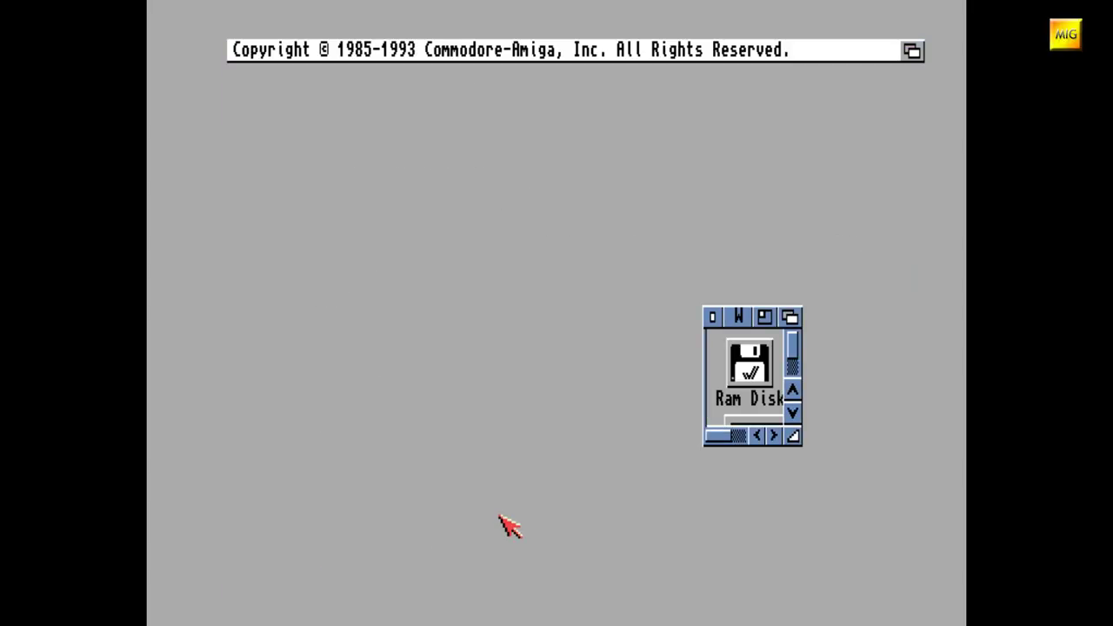
drag(738, 318, 256, 77)
drag(313, 200, 911, 595)
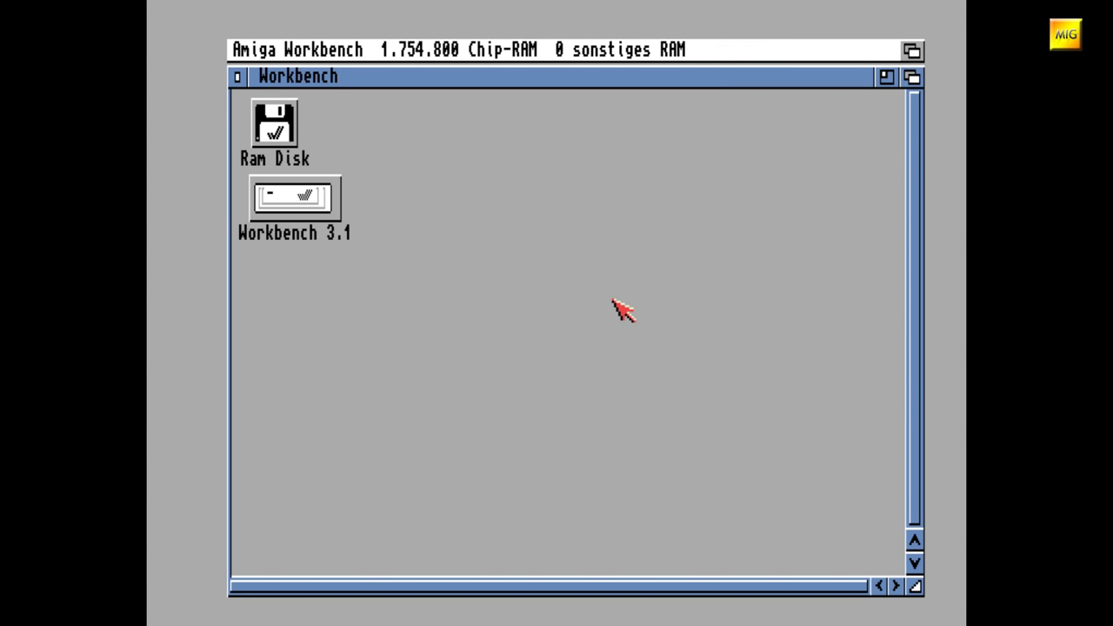